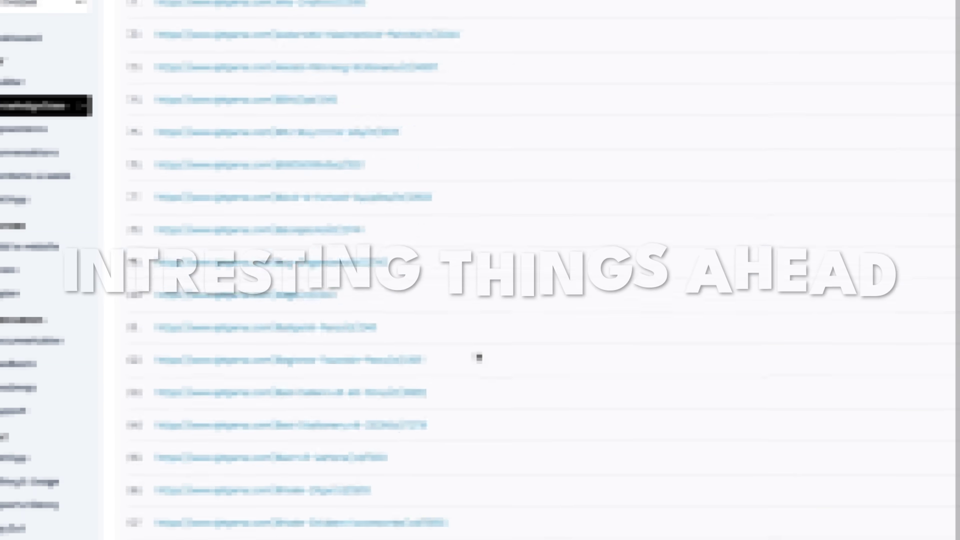
- Scroll and pan the current flow canvas, ending on the My Chatbots list of three chatbots
scroll(478, 356, "down", 20)
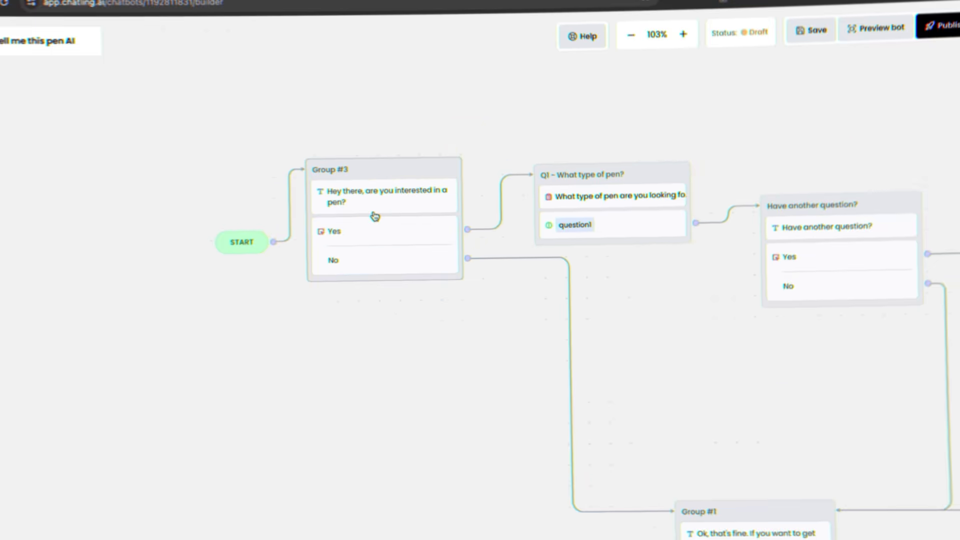
left_click_drag(629, 295, 291, 191)
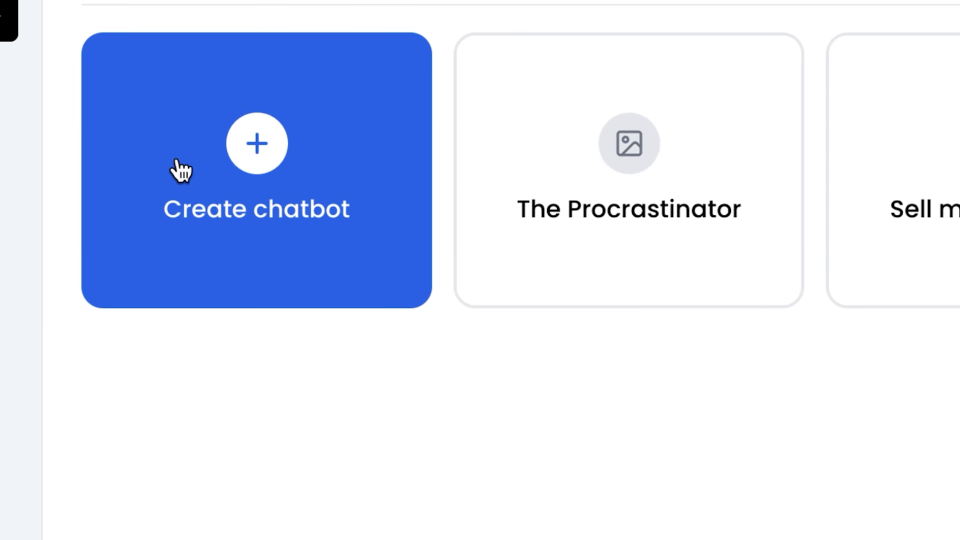
- Create a chatbot from the AI Chatbot template named 'Ecom Chatbot'
left_click(181, 170)
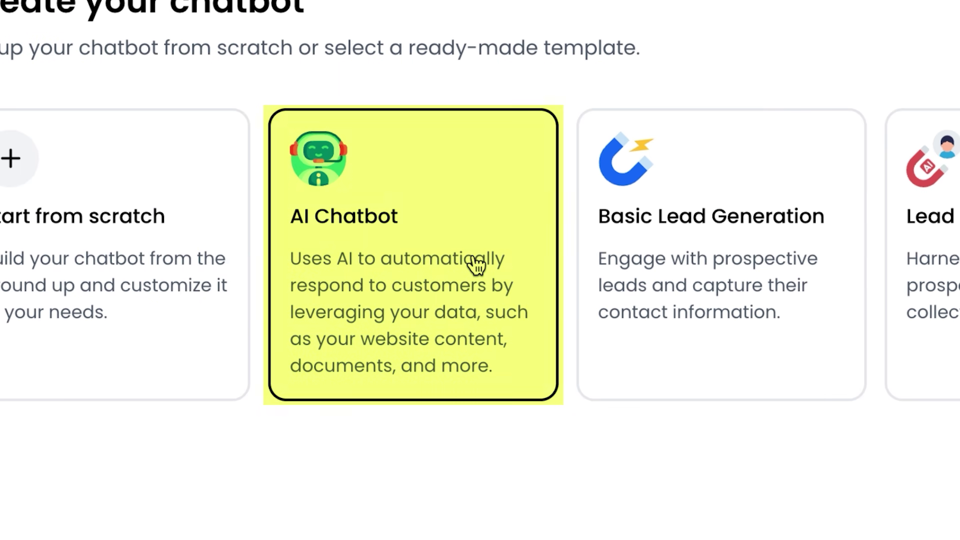
left_click(475, 264)
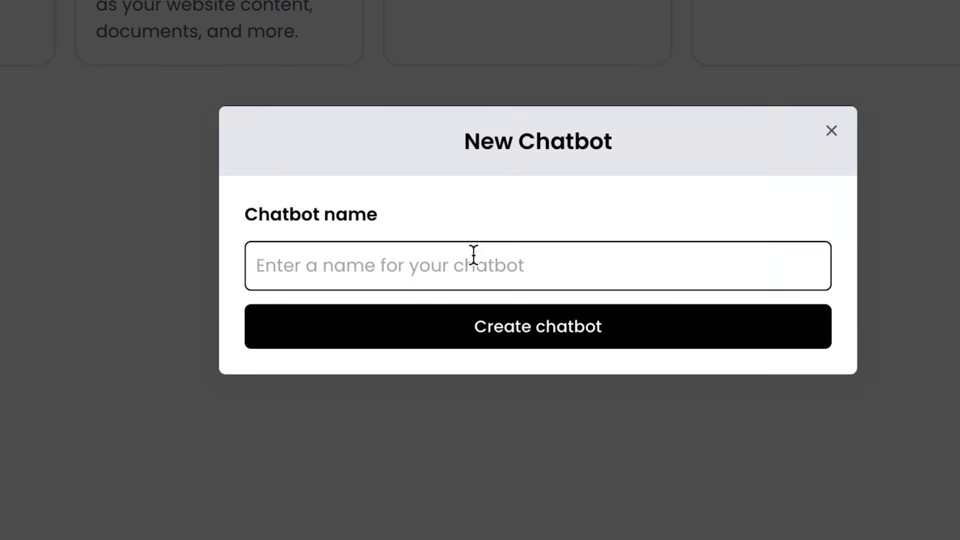
type("Ecom Chatbot")
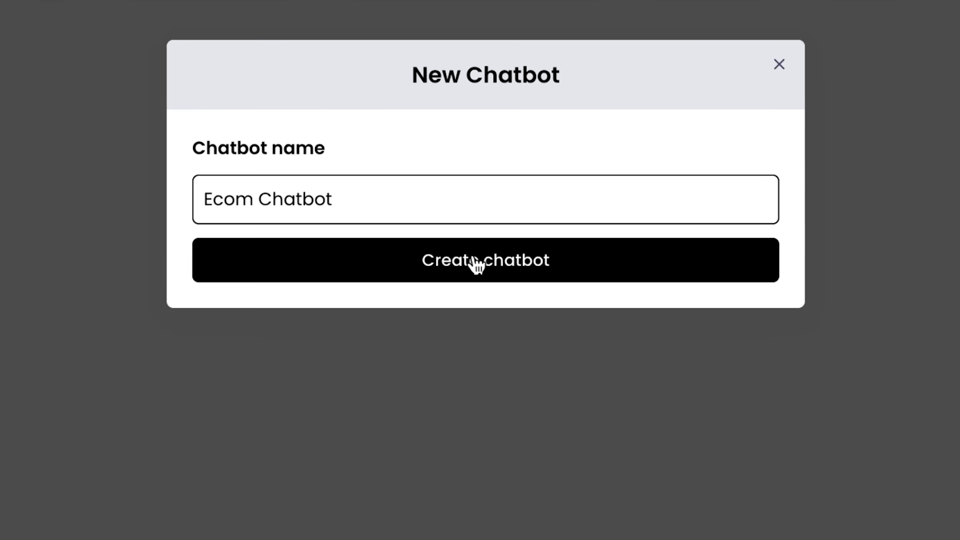
left_click(475, 264)
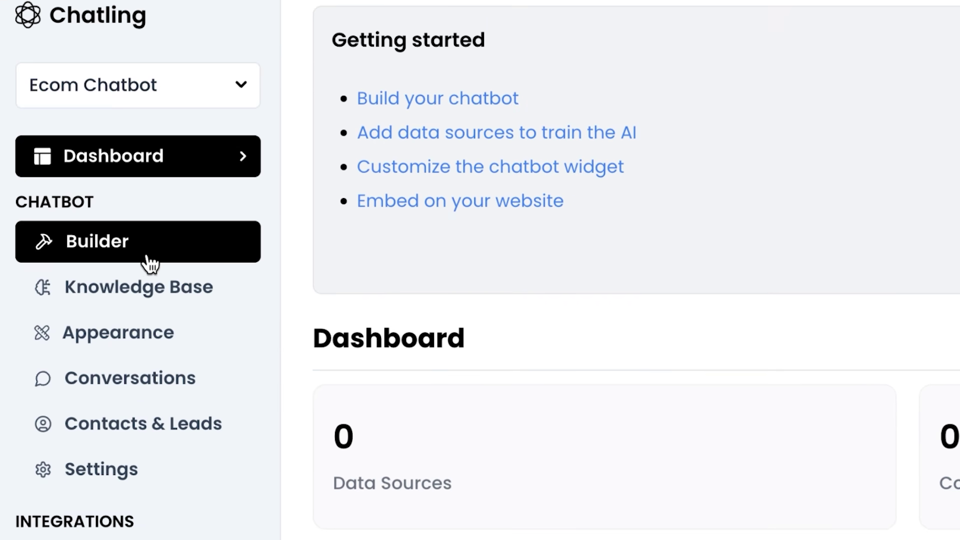
- Open Ecom Chatbot's Knowledge Base and start adding a new data source
left_click(145, 263)
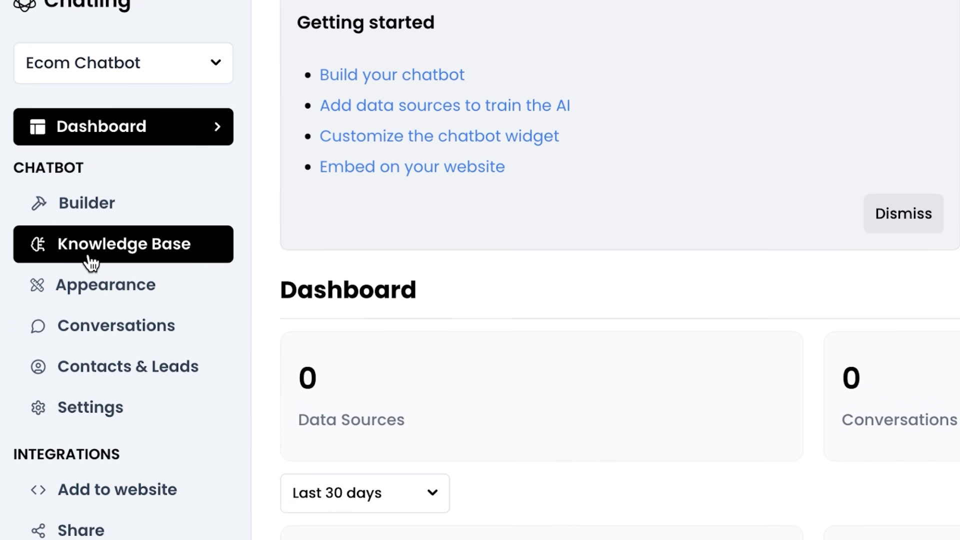
left_click(89, 181)
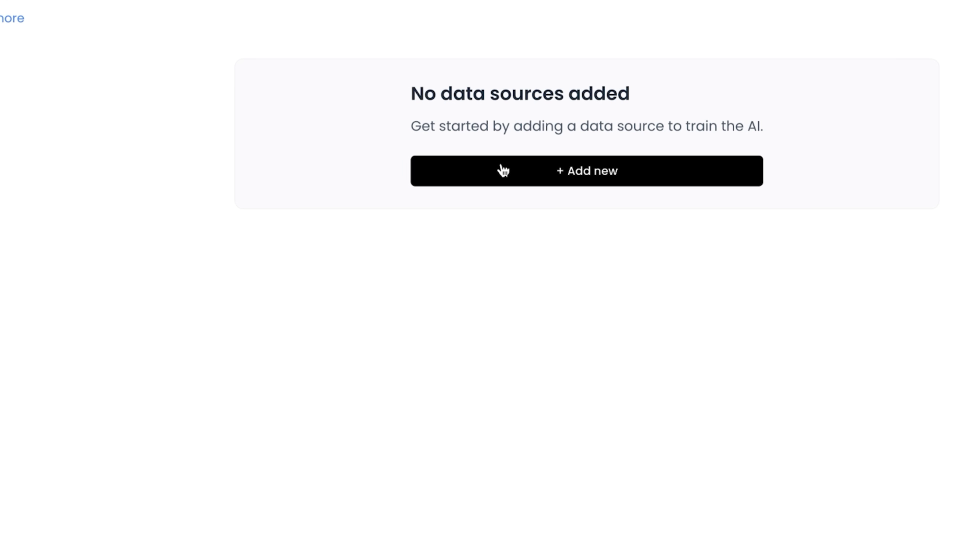
left_click(502, 170)
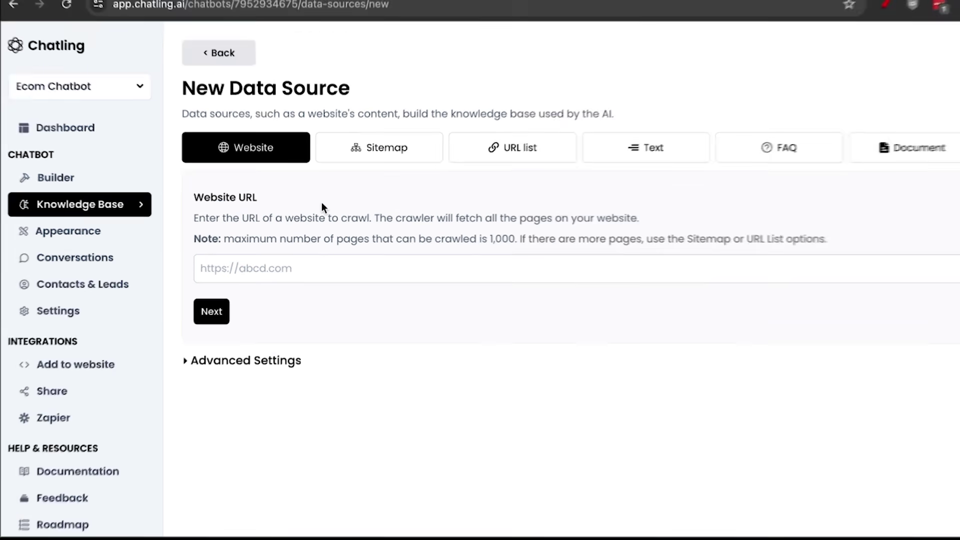
- Browse the Sitemap, URL list, Text, FAQ and Document source types, then return to Website
left_click(374, 90)
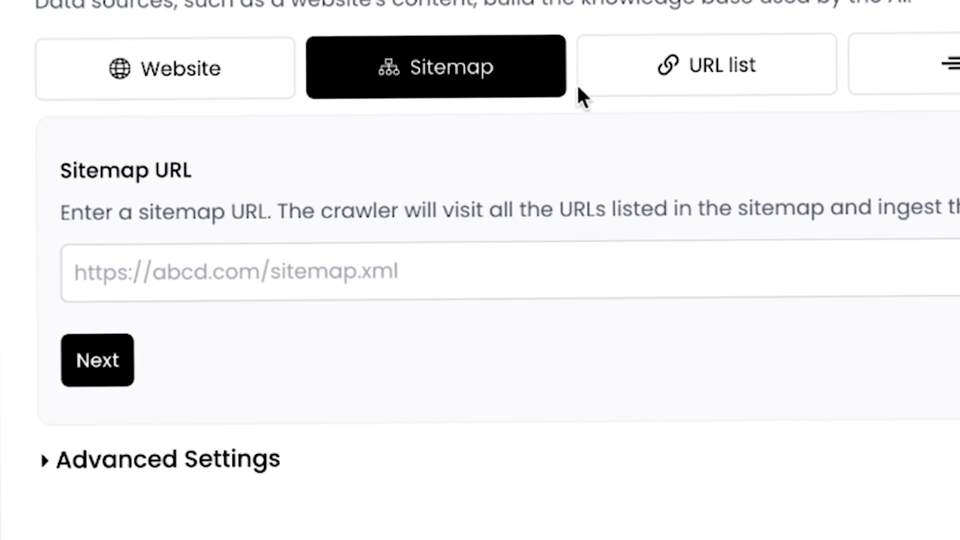
left_click(778, 66)
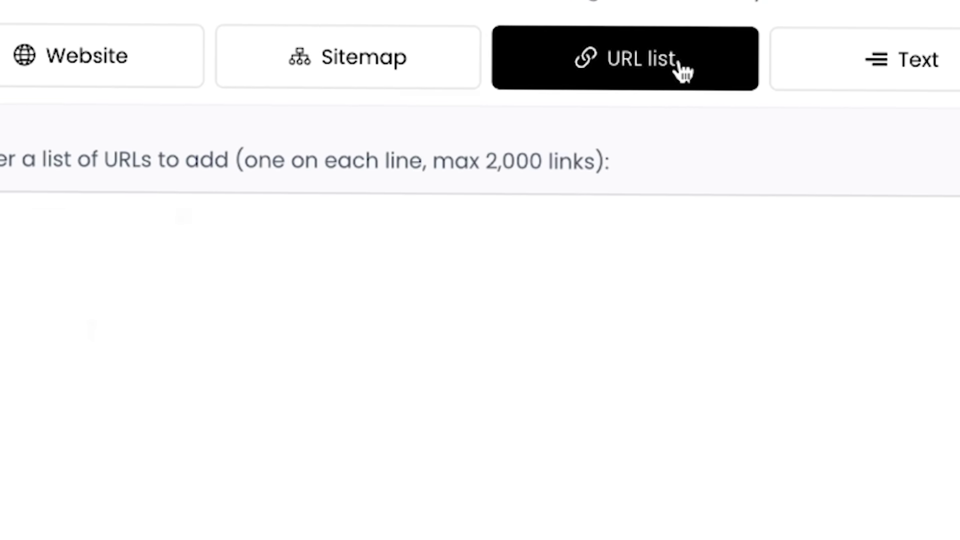
left_click(813, 82)
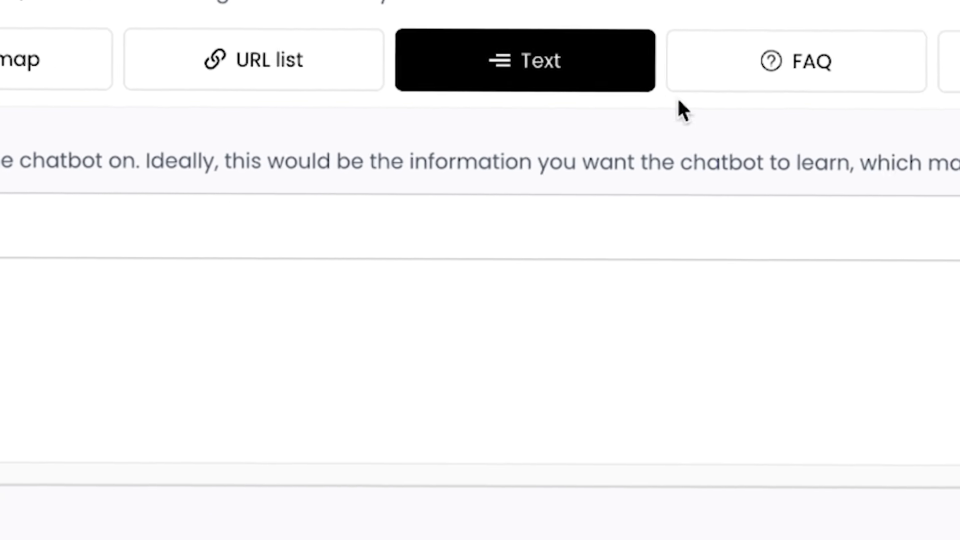
left_click(750, 86)
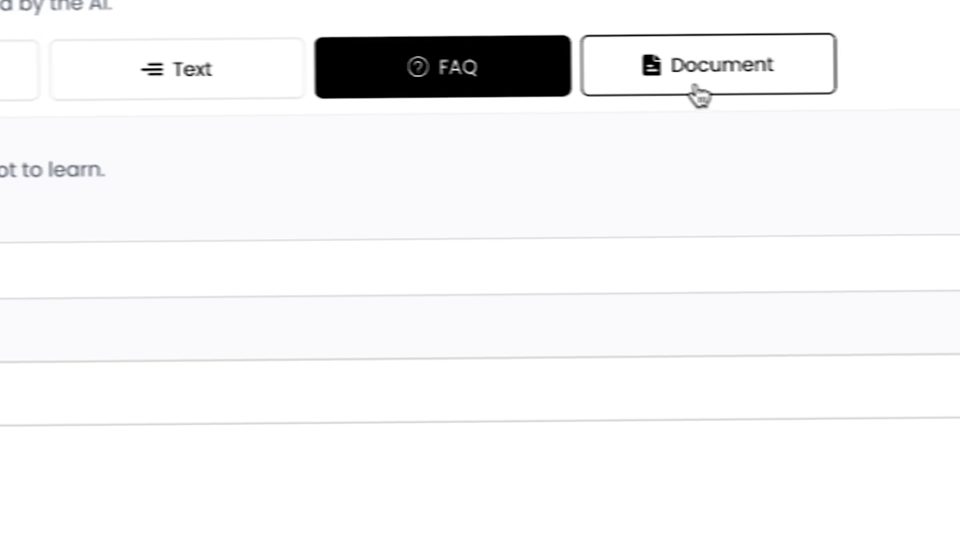
left_click(792, 90)
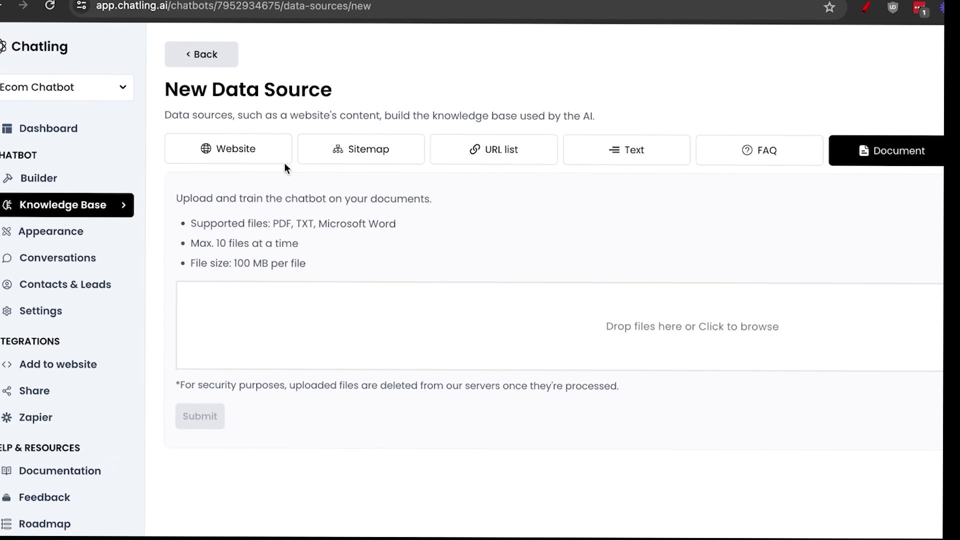
left_click(208, 140)
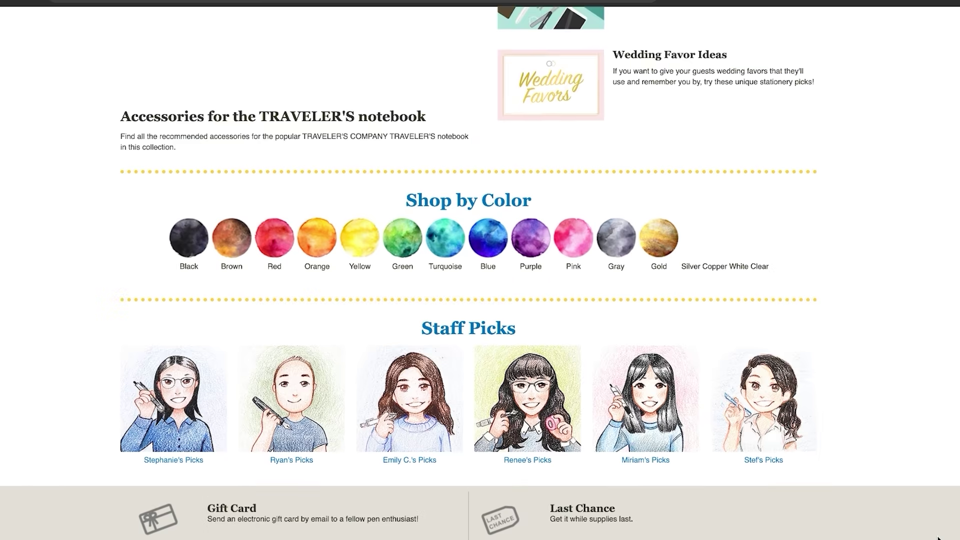
- Copy the JetPens homepage URL from the browser's address bar
scroll(938, 538, "down", 1)
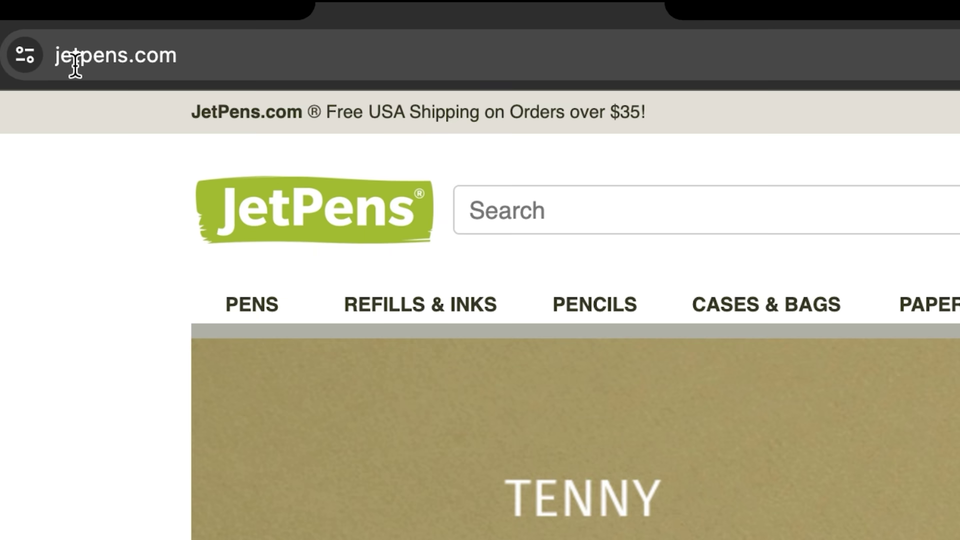
left_click(75, 64)
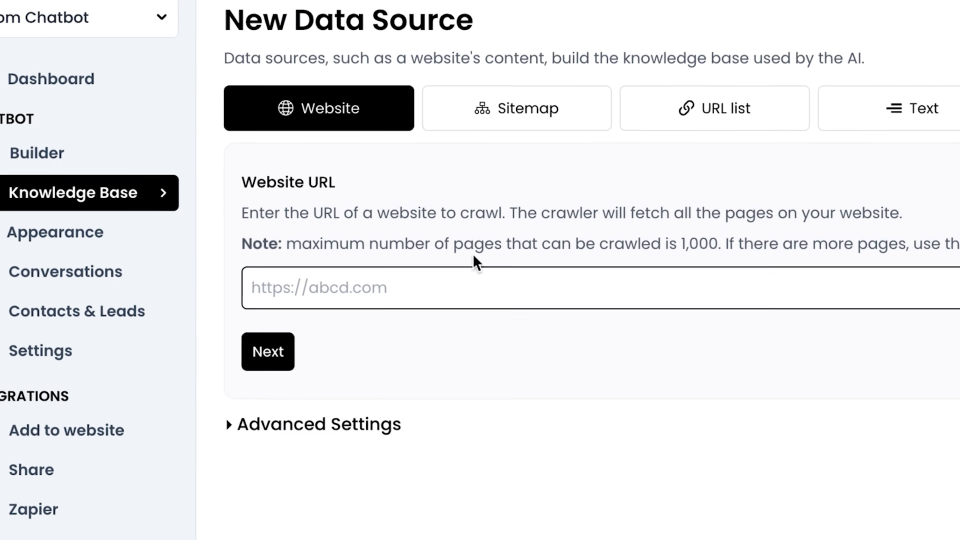
- Crawl the pasted JetPens URL and scroll through the 1195 crawled pages
type("https://www.jetpens.com/")
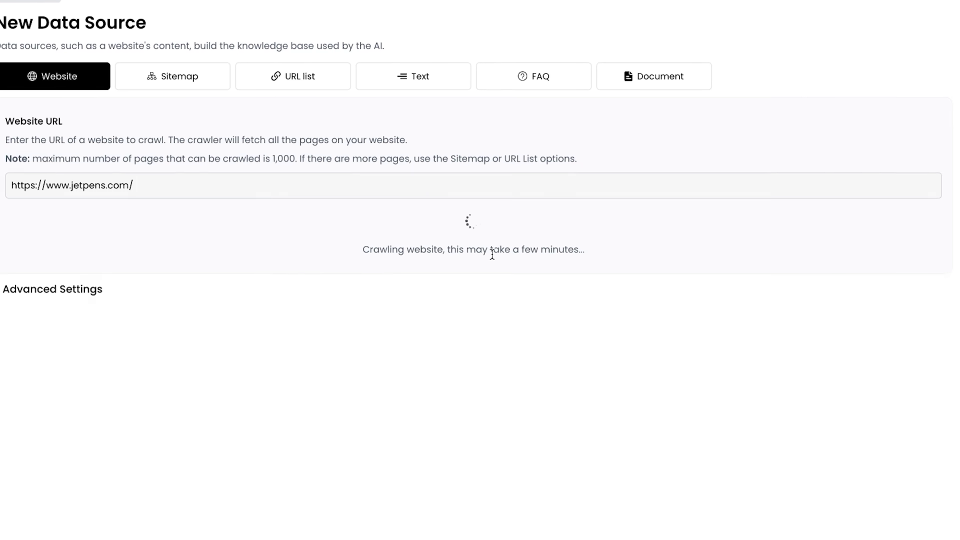
scroll(473, 343, "down", 15)
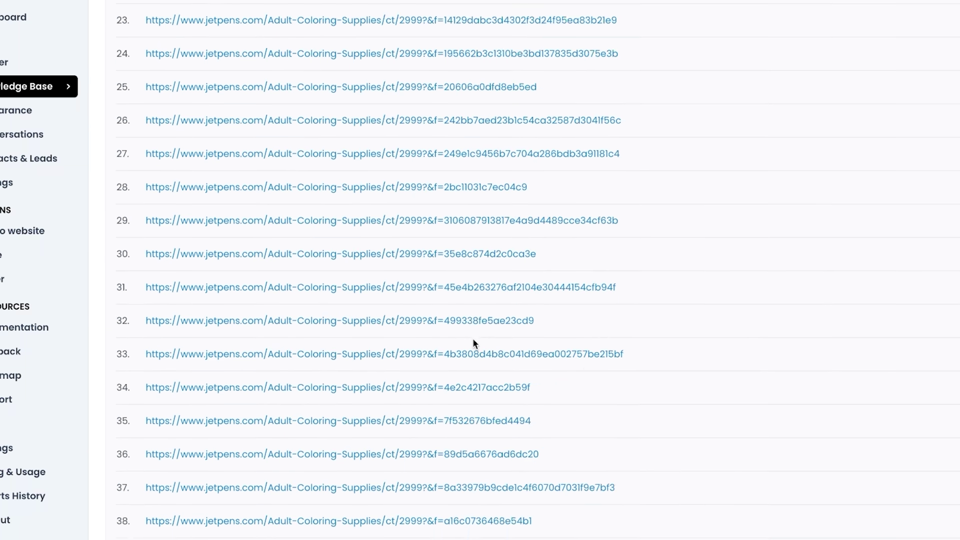
scroll(473, 343, "down", 20)
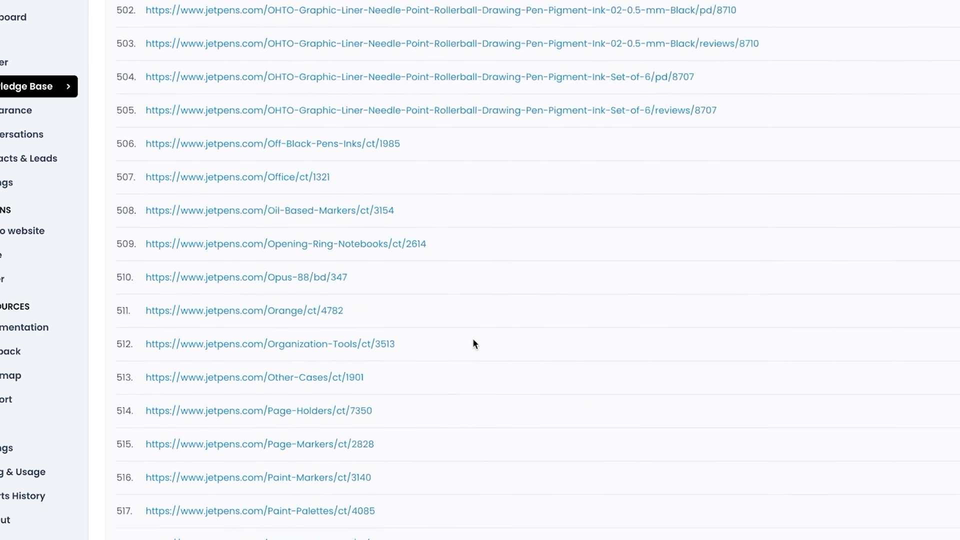
scroll(474, 343, "down", 20)
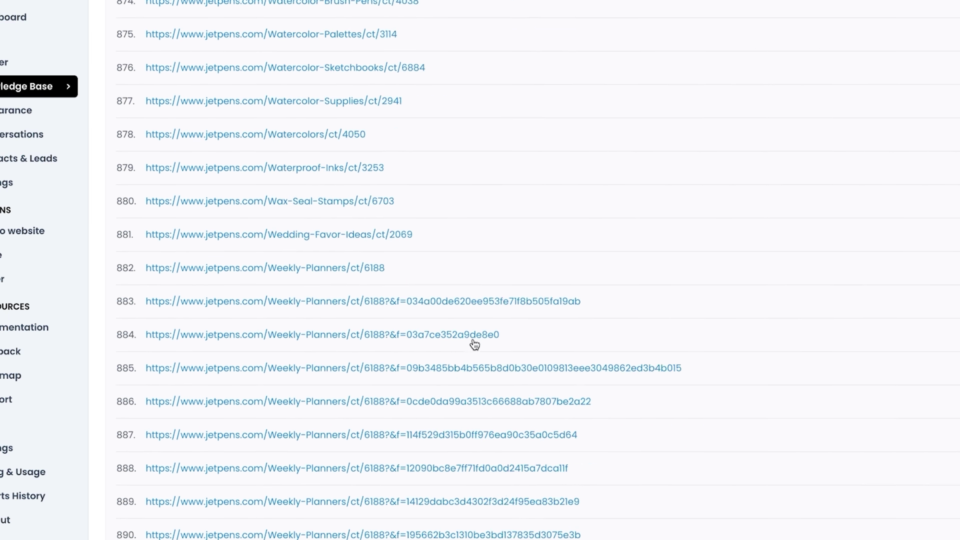
scroll(474, 343, "down", 20)
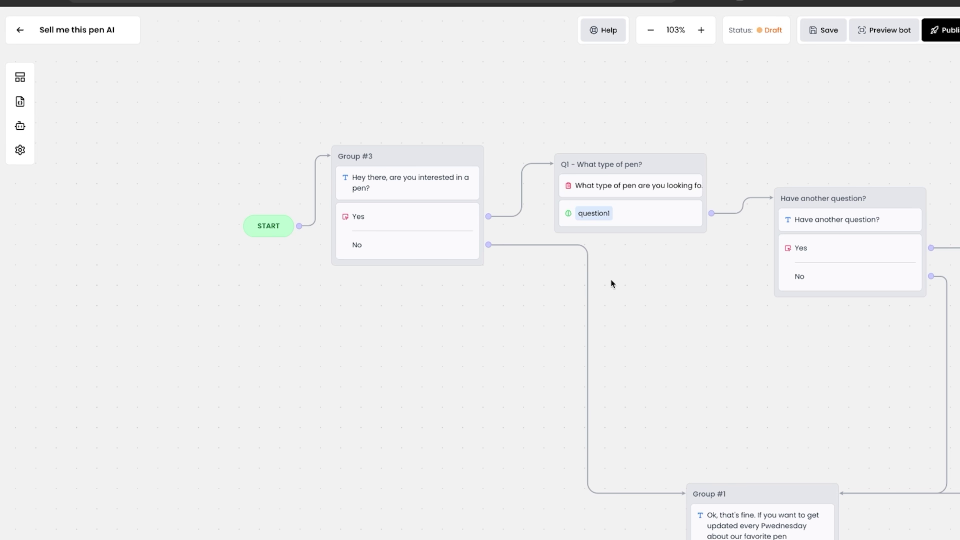
- Pan around the Sell me this pen AI flow to review its greeting, question and sign-up groups
left_click_drag(651, 281, 523, 204)
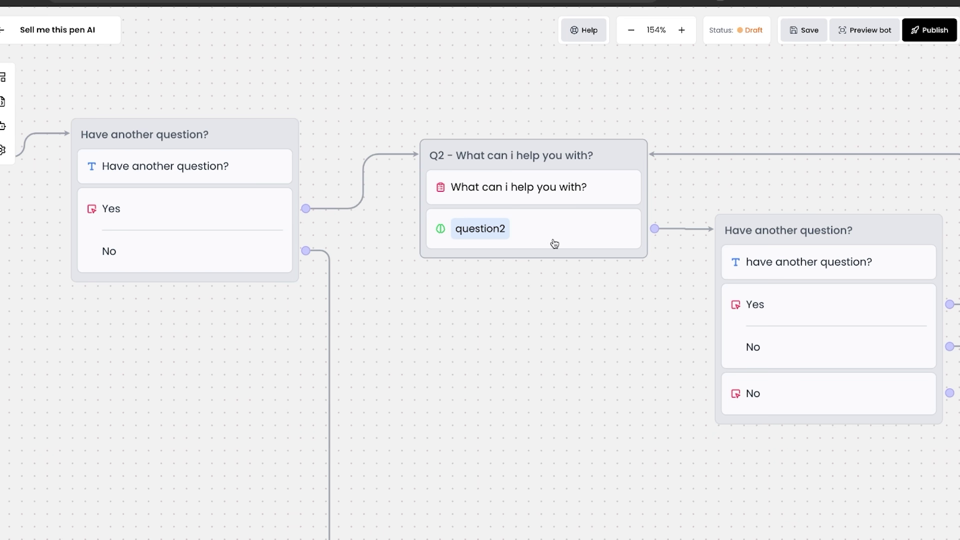
scroll(563, 255, "right", 5)
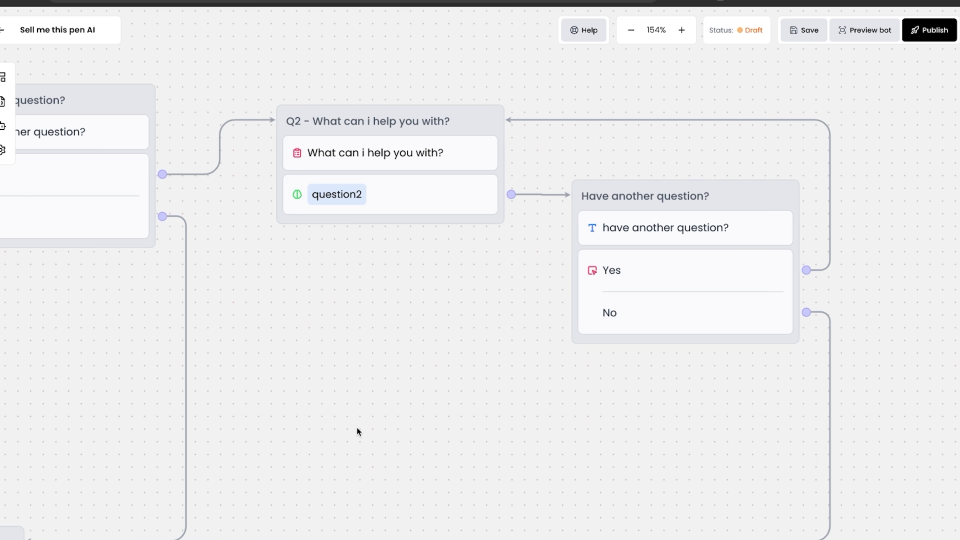
left_click_drag(349, 434, 793, 167)
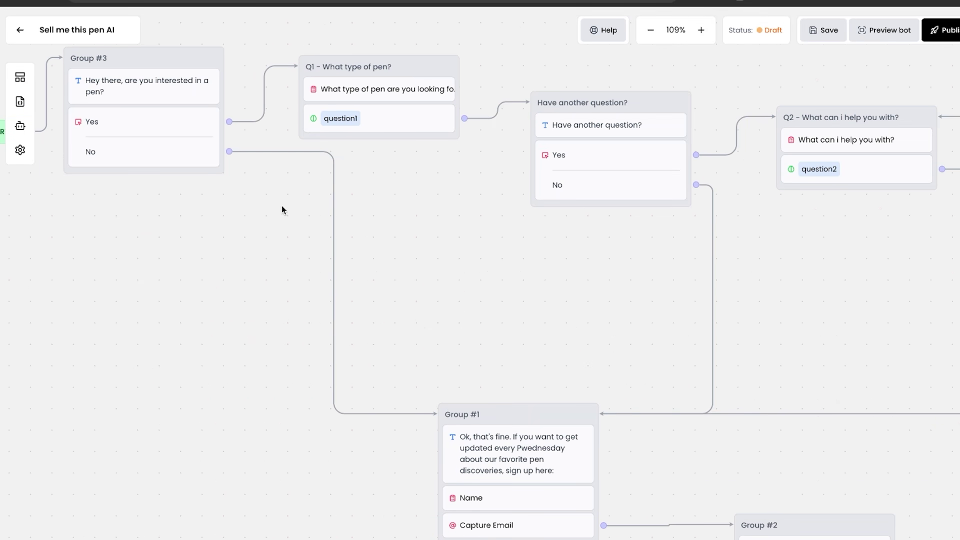
left_click_drag(281, 208, 417, 236)
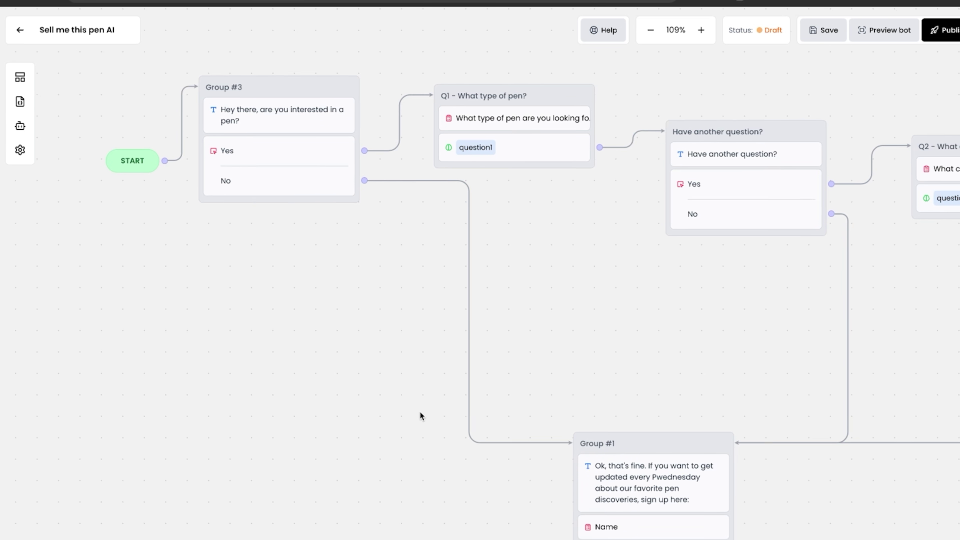
- Pan the flow to the Q1 and Q2 groups and show the Variables panel including FirstQuestion
scroll(420, 416, "down", 7)
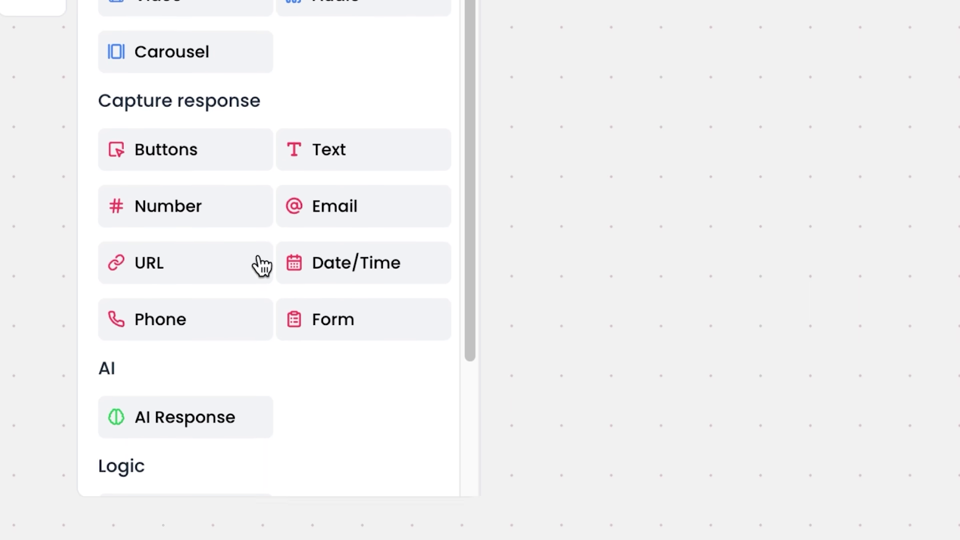
scroll(322, 262, "down", 3)
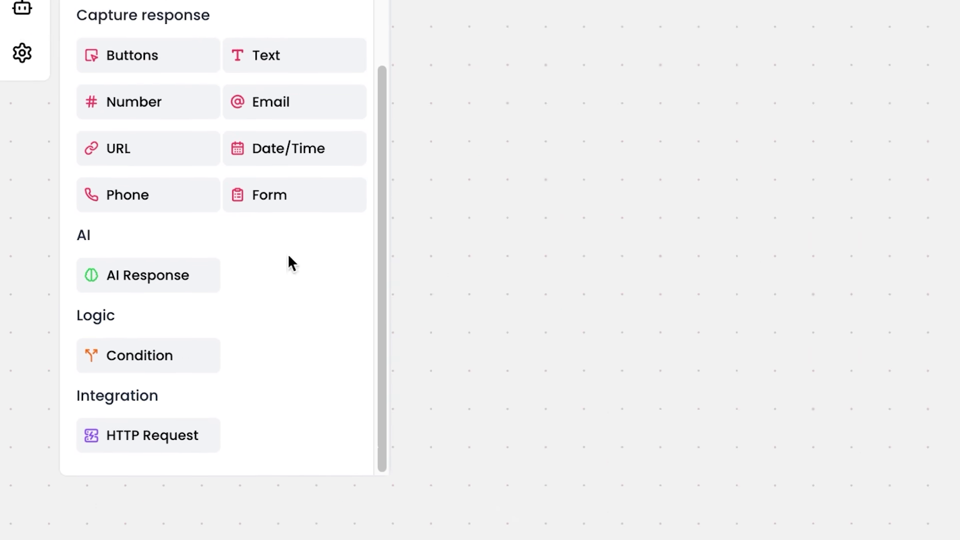
left_click_drag(307, 238, 27, 465)
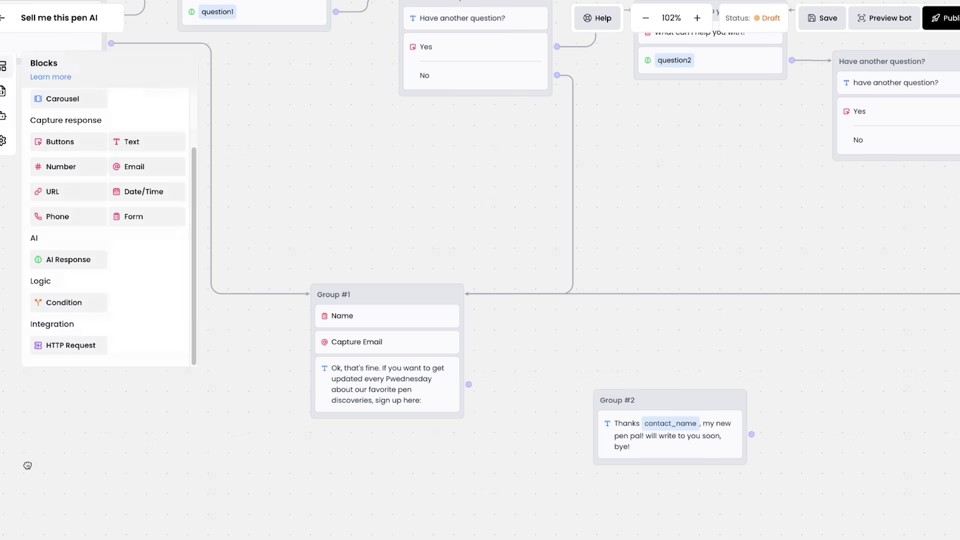
left_click_drag(723, 136, 560, 263)
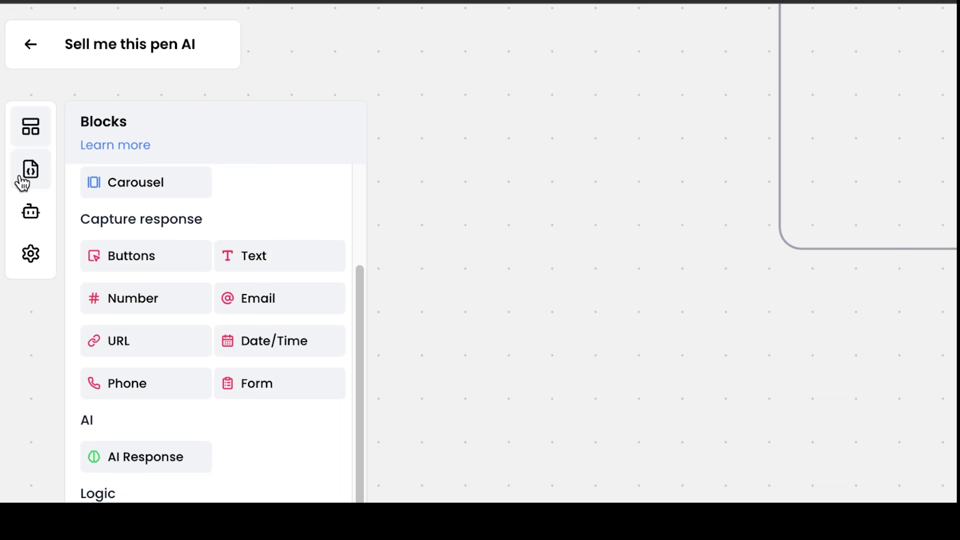
left_click(2, 105)
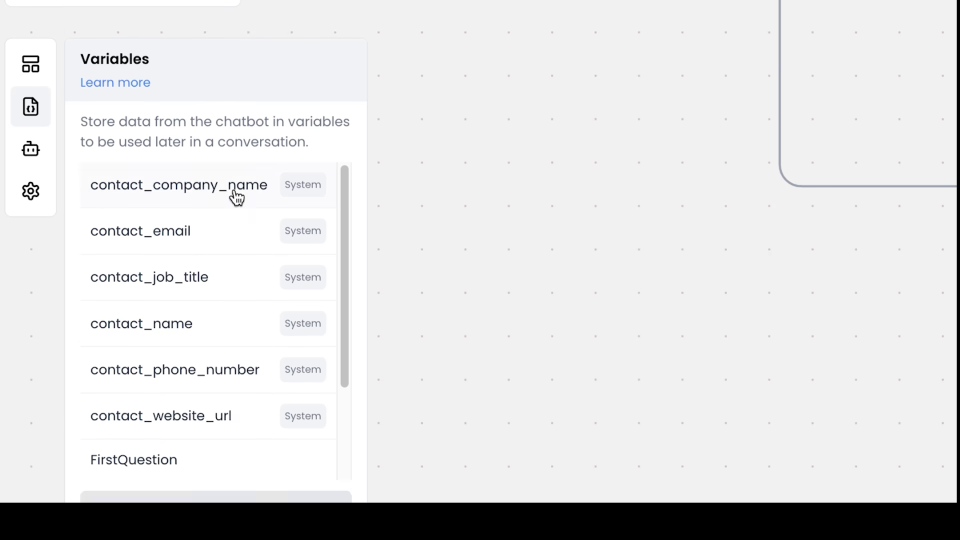
- Review the variables, then browse the example AI instructions under AI Configuration > Instructions
scroll(205, 198, "down", 5)
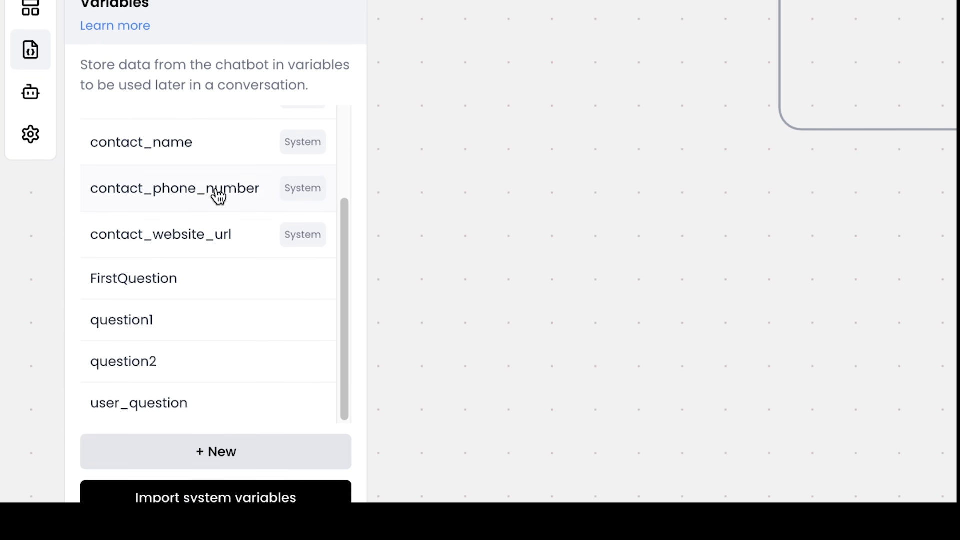
scroll(210, 197, "up", 1)
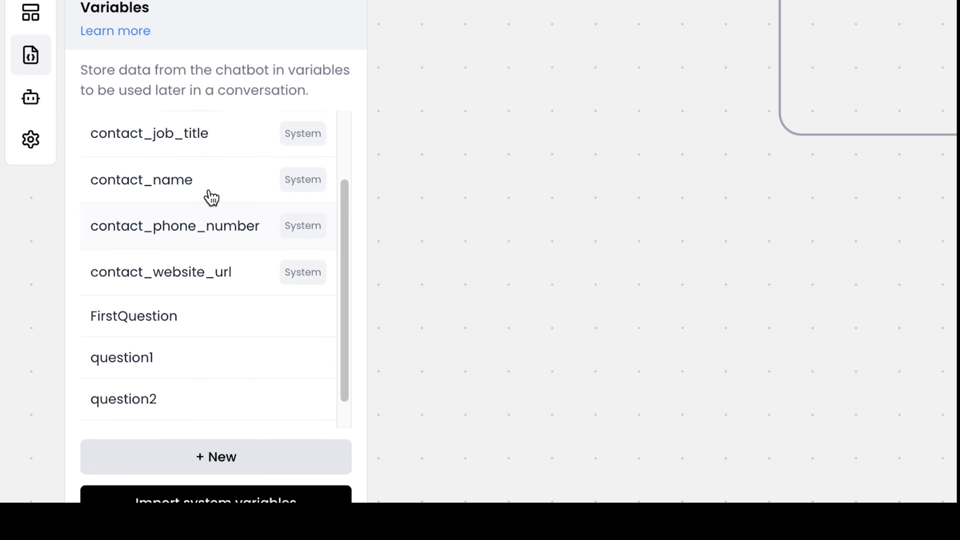
scroll(210, 197, "up", 2)
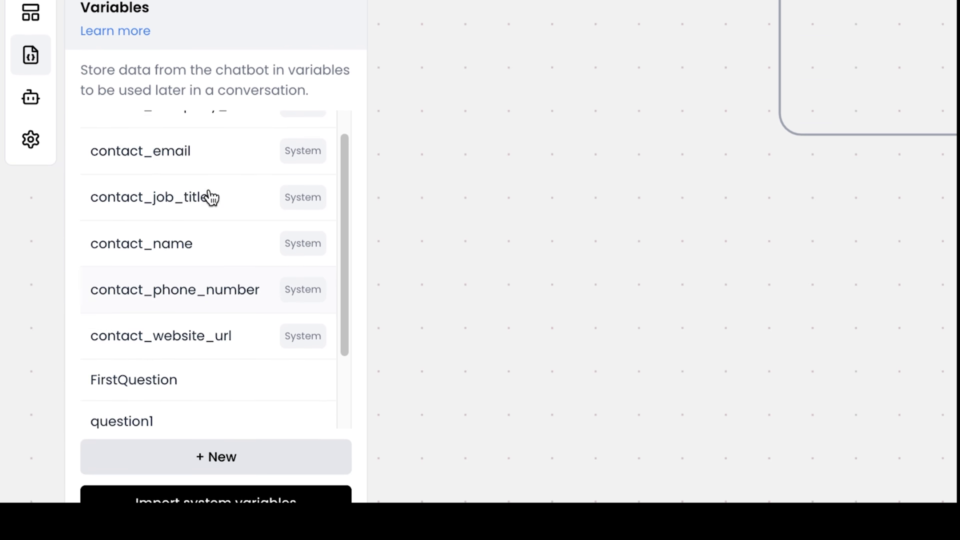
left_click(36, 106)
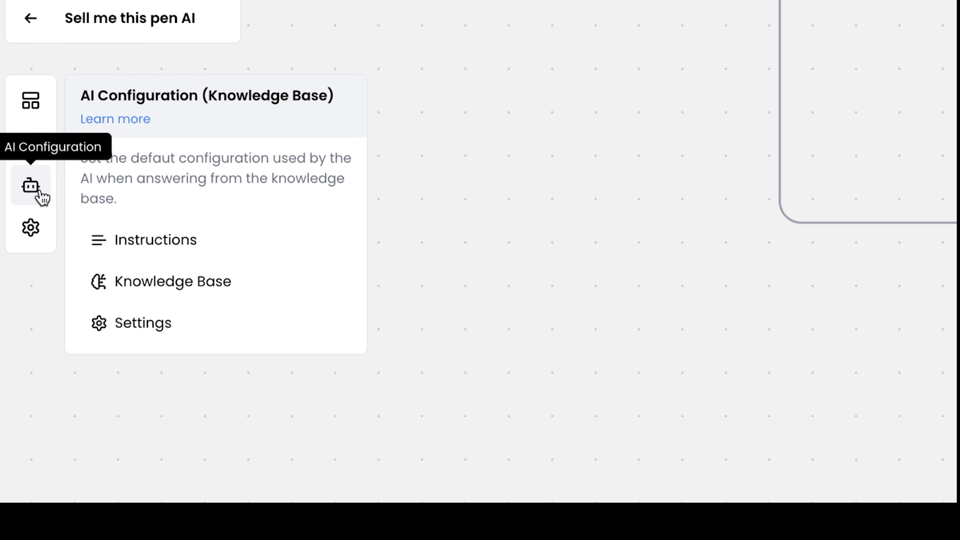
left_click(177, 233)
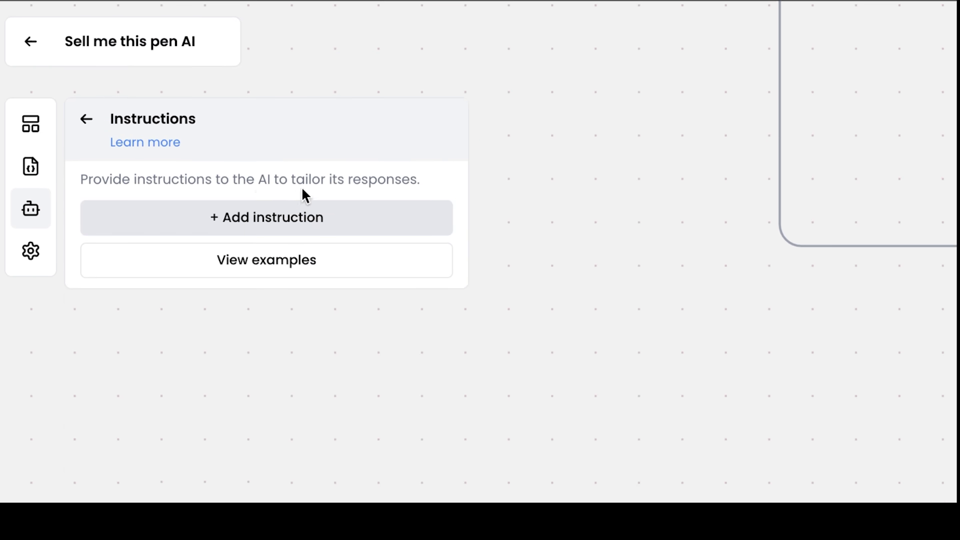
left_click(258, 252)
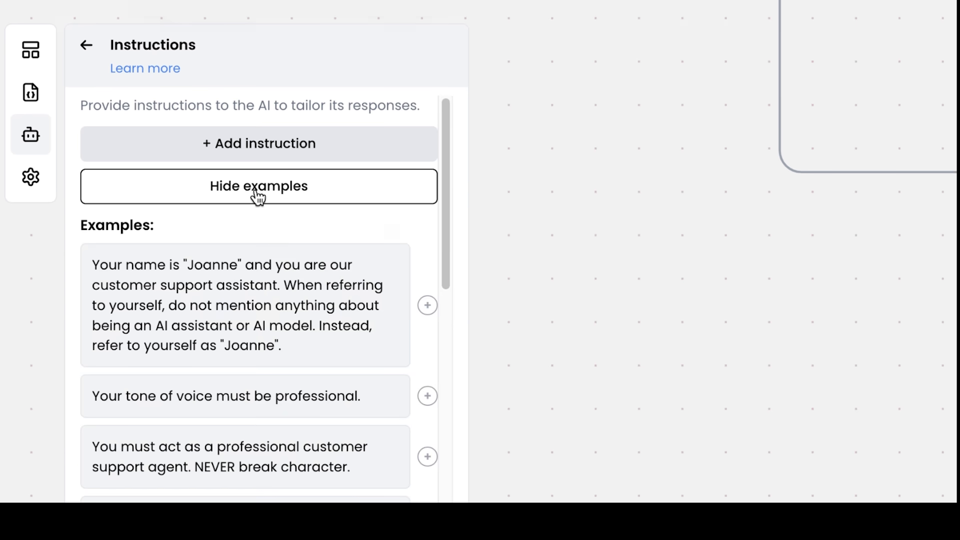
scroll(283, 304, "down", 2)
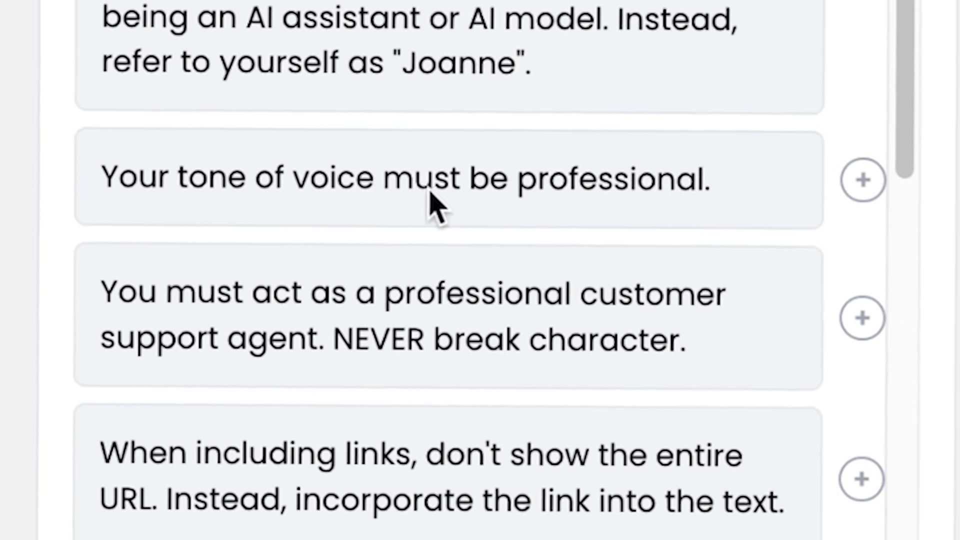
scroll(350, 200, "down", 5)
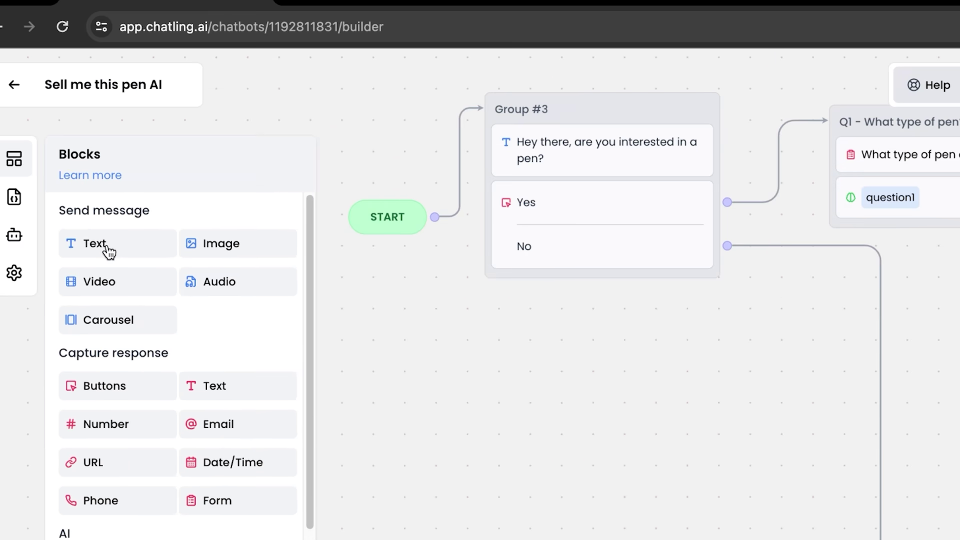
- Add a text group named Ecom1 saying 'Hey! Im your JetPens AI assistant, are you interested in a pen?'
left_click_drag(112, 251, 478, 295)
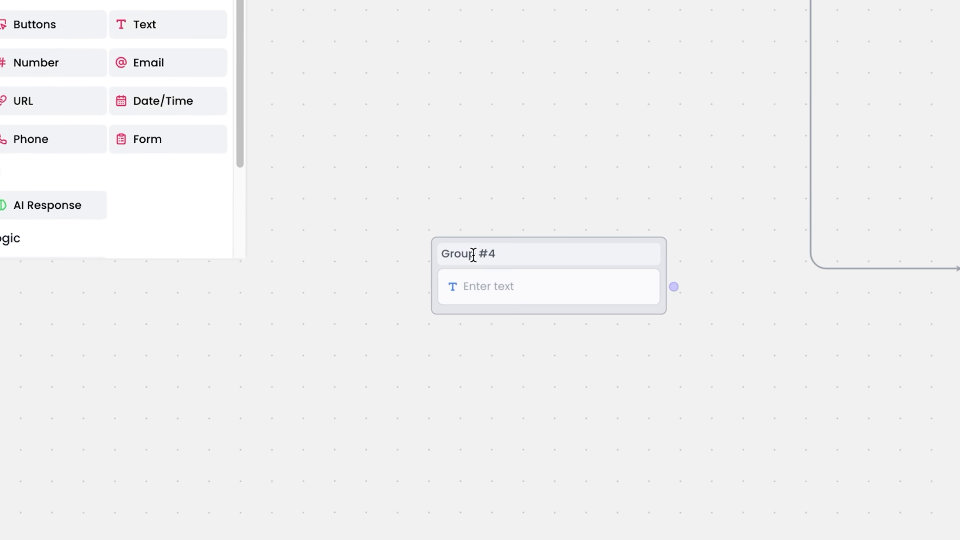
left_click_drag(472, 280, 473, 311)
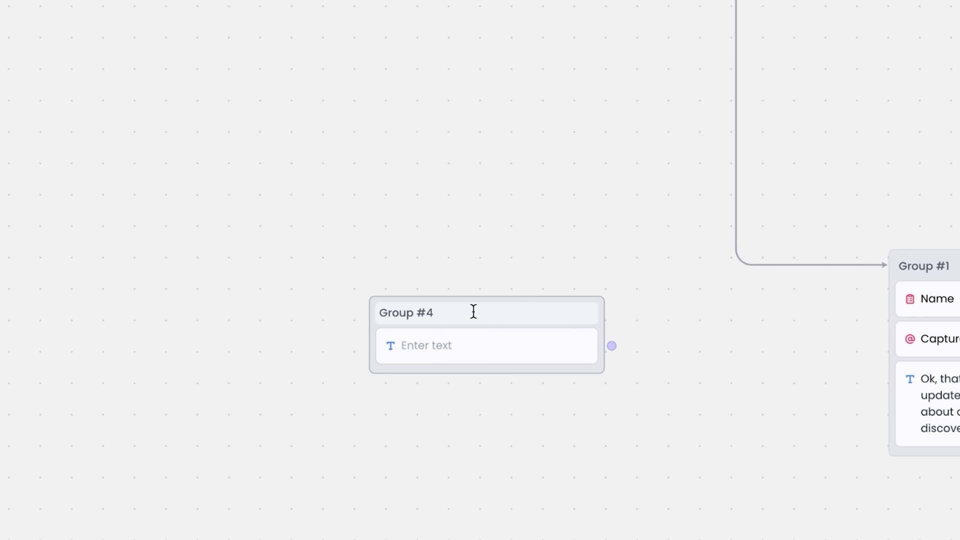
left_click(468, 344)
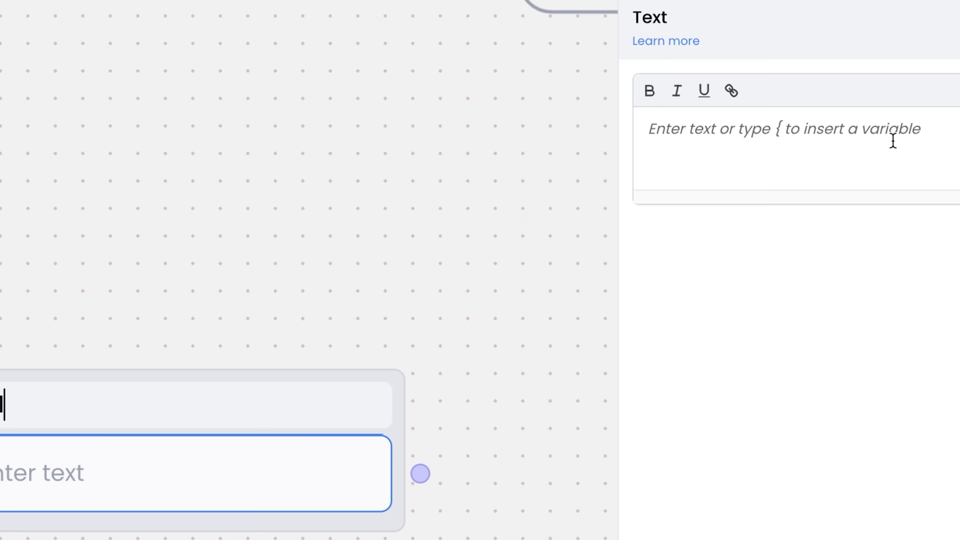
key("Return")
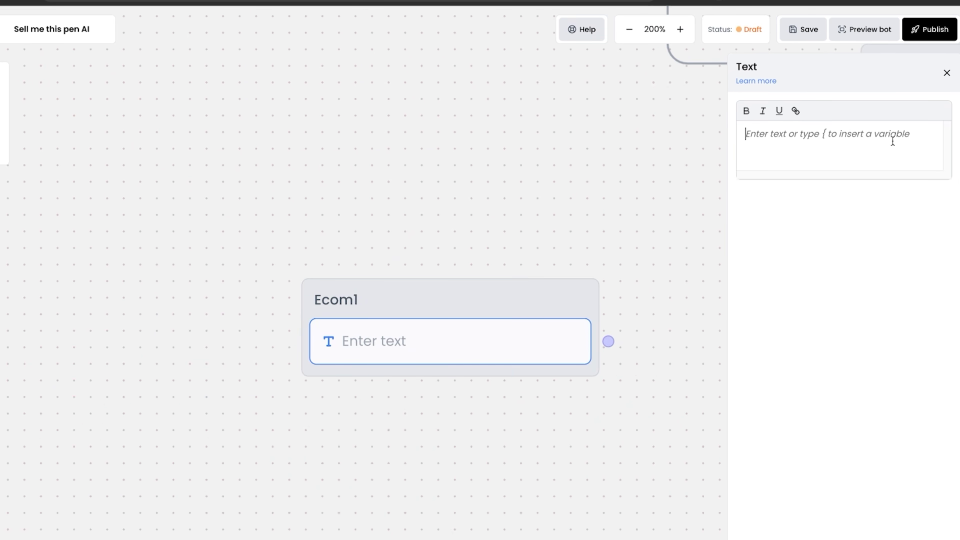
type("Hey! Im your JetPens AI assistant, are you interested in a pen?")
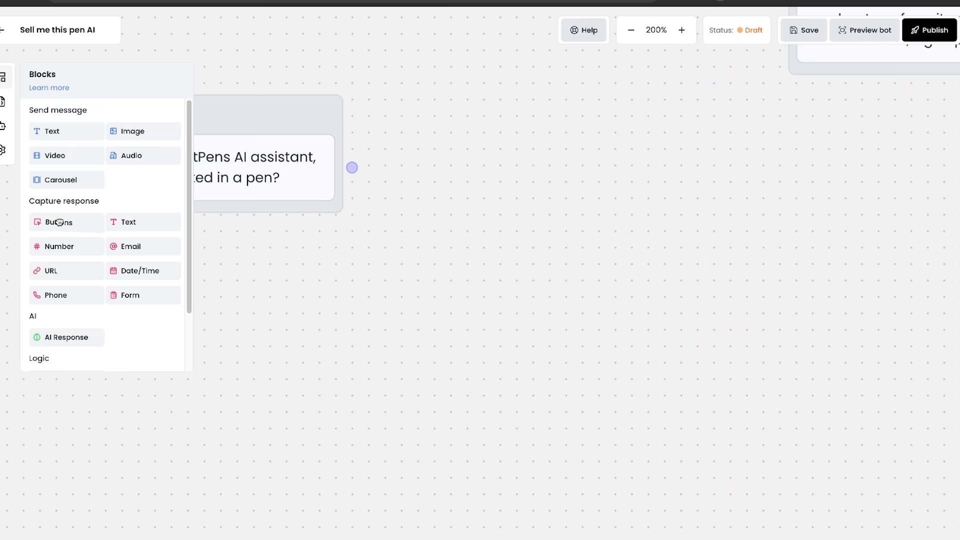
- Add a buttons block with Yes and No replies under the Ecom1 greeting
left_click_drag(59, 222, 252, 209)
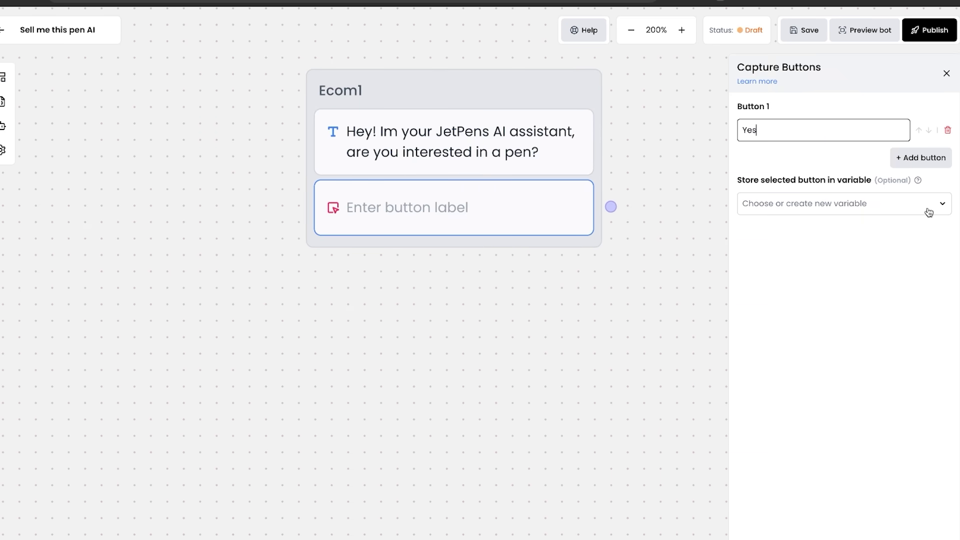
left_click(921, 210)
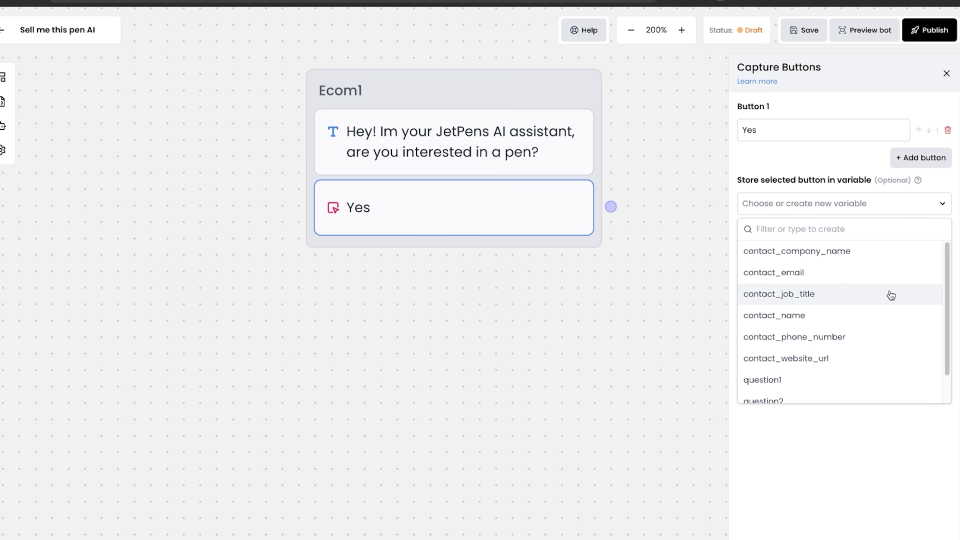
left_click(924, 158)
left_click_drag(479, 273, 487, 313)
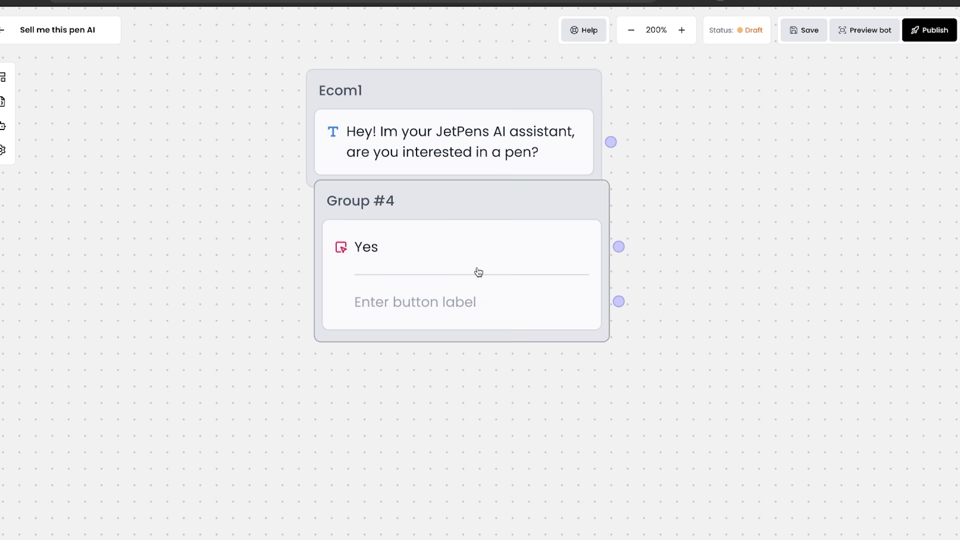
left_click_drag(425, 260, 414, 172)
scroll(643, 238, "right", 10)
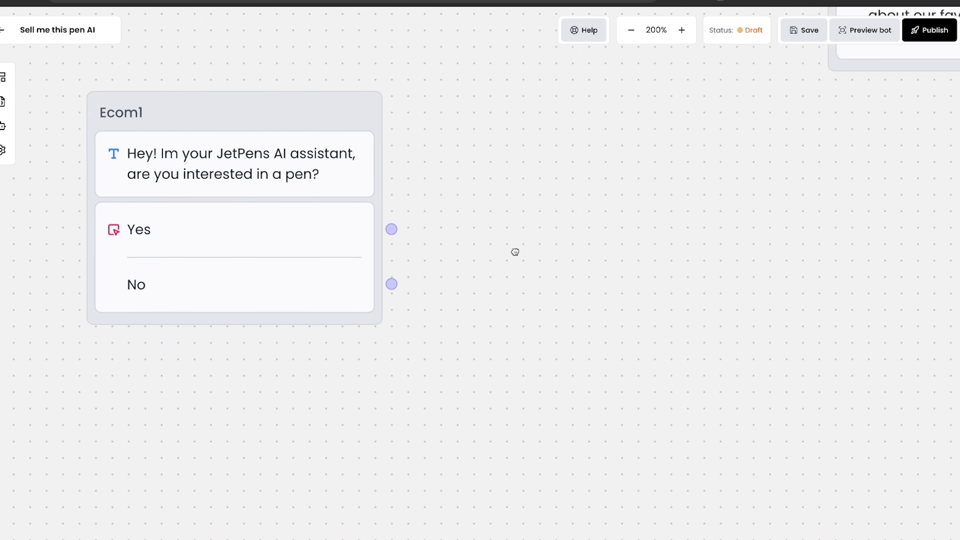
left_click(3, 77)
- Add an AI Response group and a Text form field labelled 'First Question' in Group #4
left_click_drag(78, 347, 623, 247)
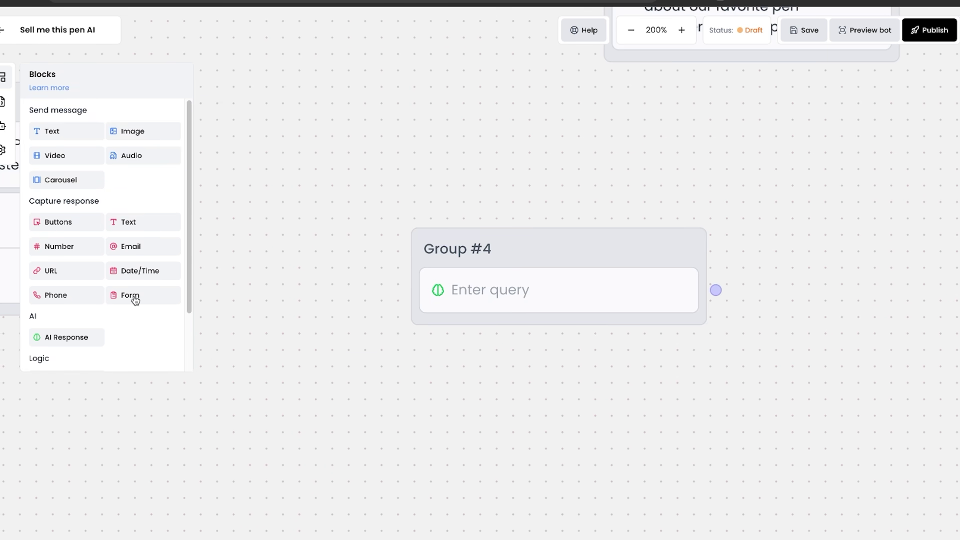
left_click_drag(180, 281, 510, 291)
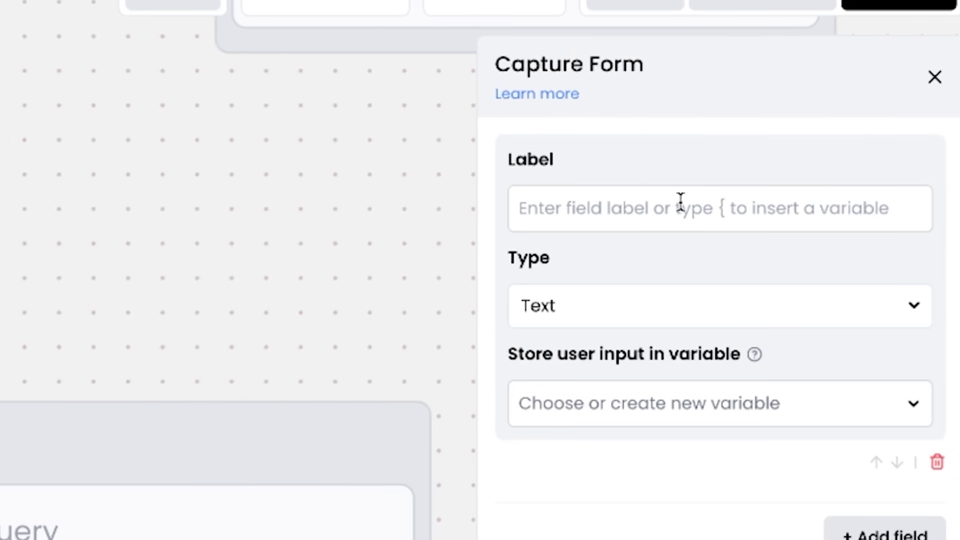
left_click(675, 205)
type("Fir")
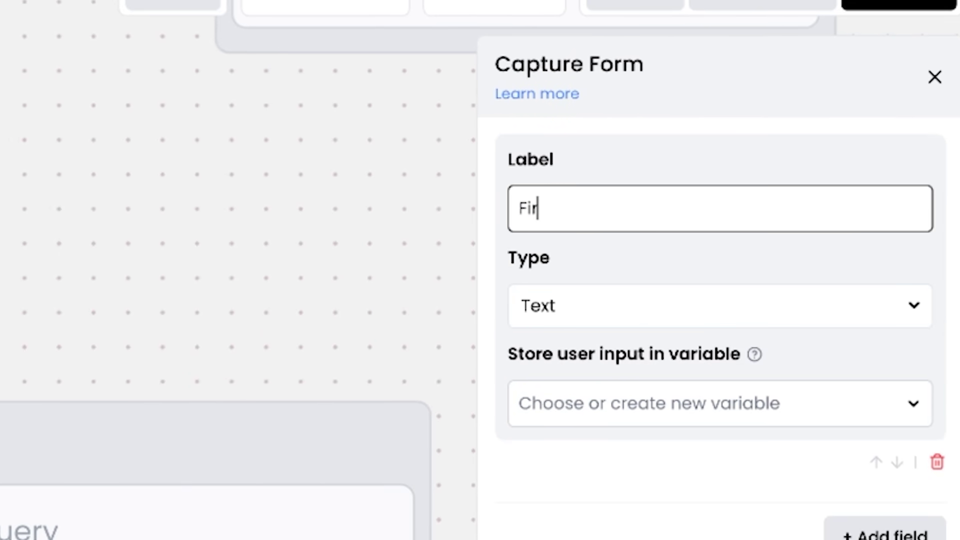
type("st Question")
left_click(739, 306)
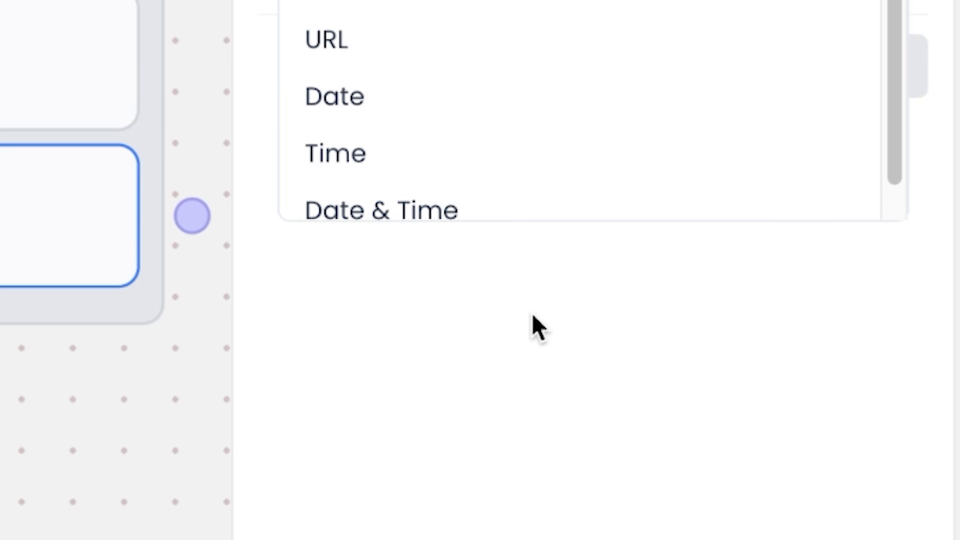
key("Escape")
- Store the form's answer in new variable FirstQuestion and move it above the AI Response block
left_click(835, 230)
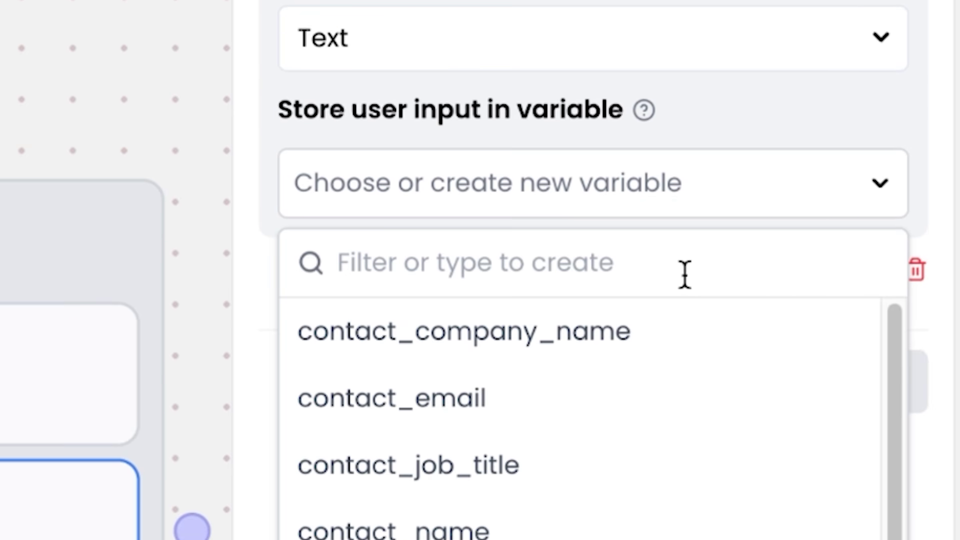
type("F")
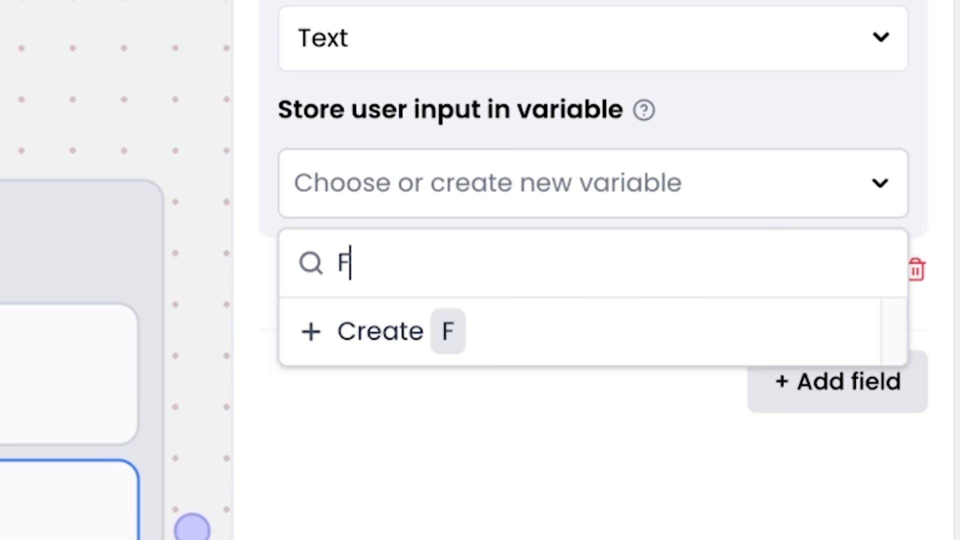
type("irstQuestion")
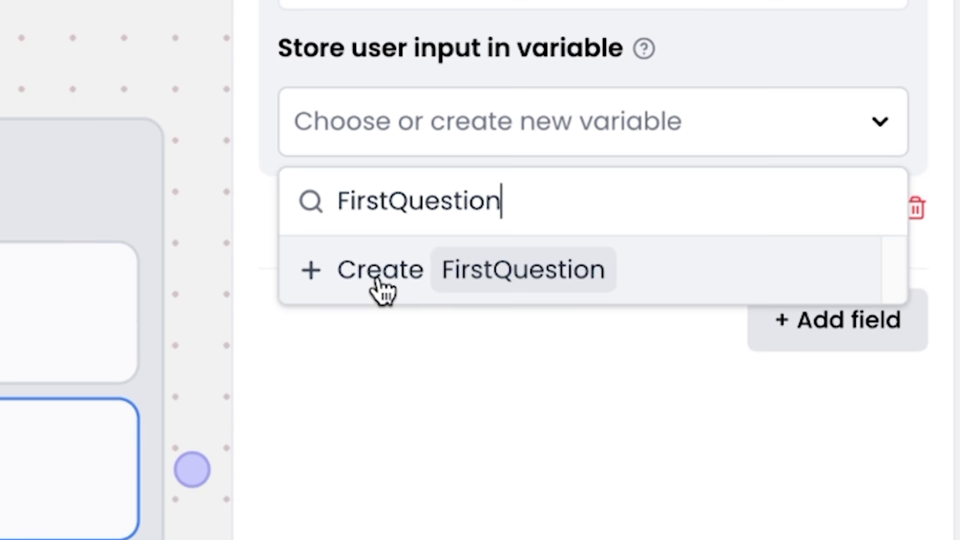
left_click(381, 288)
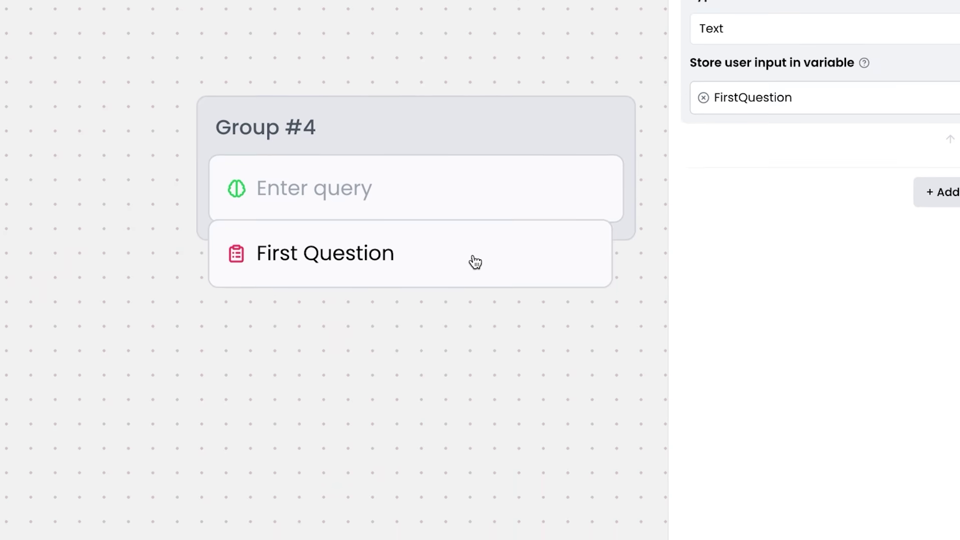
left_click_drag(471, 262, 474, 261)
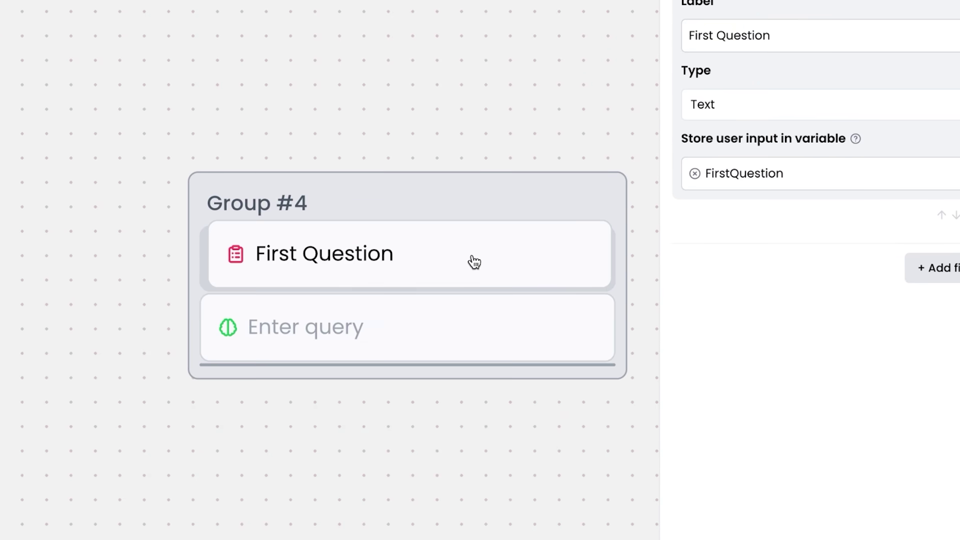
- Set Group #4's AI Response question to {FirstQuestion} and keep the model on global AI settings
left_click(412, 330)
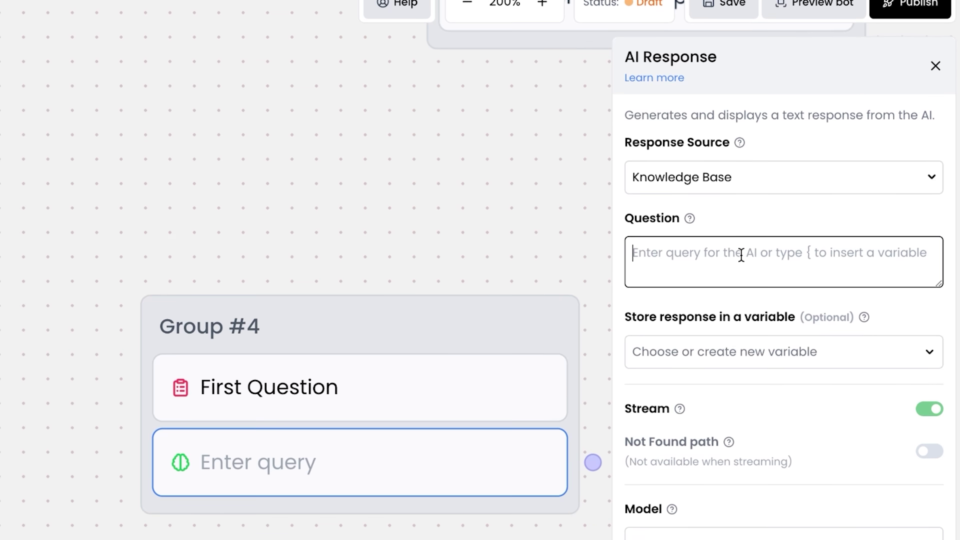
type("{")
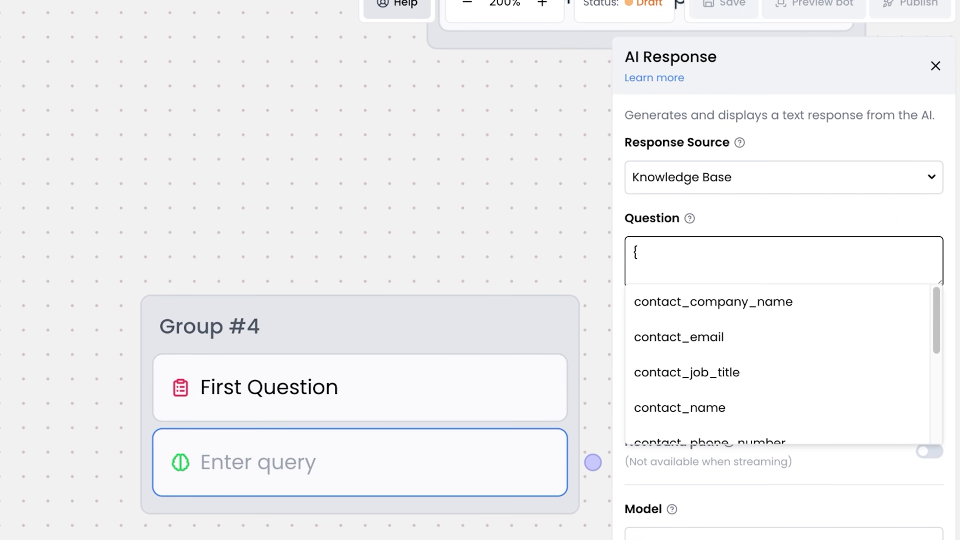
scroll(779, 261, "down", 4)
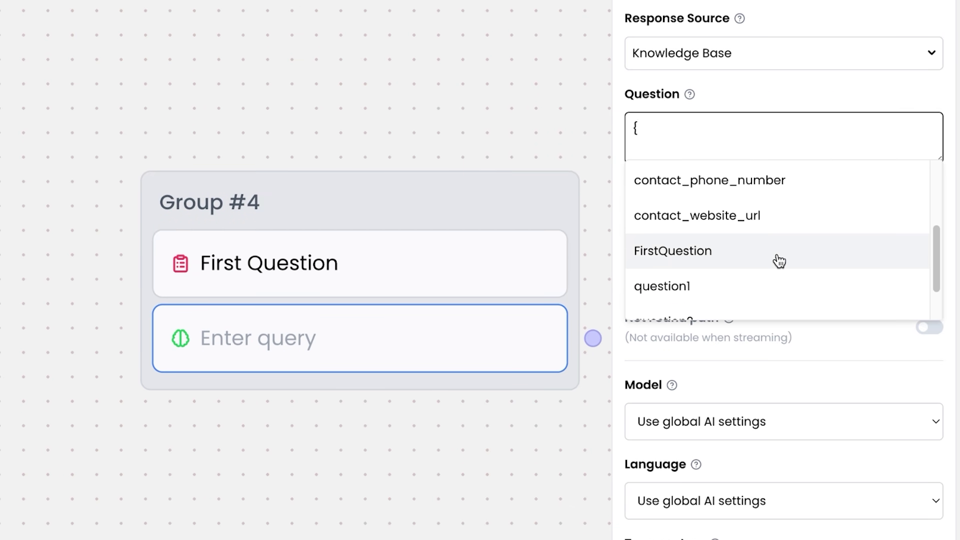
left_click(779, 261)
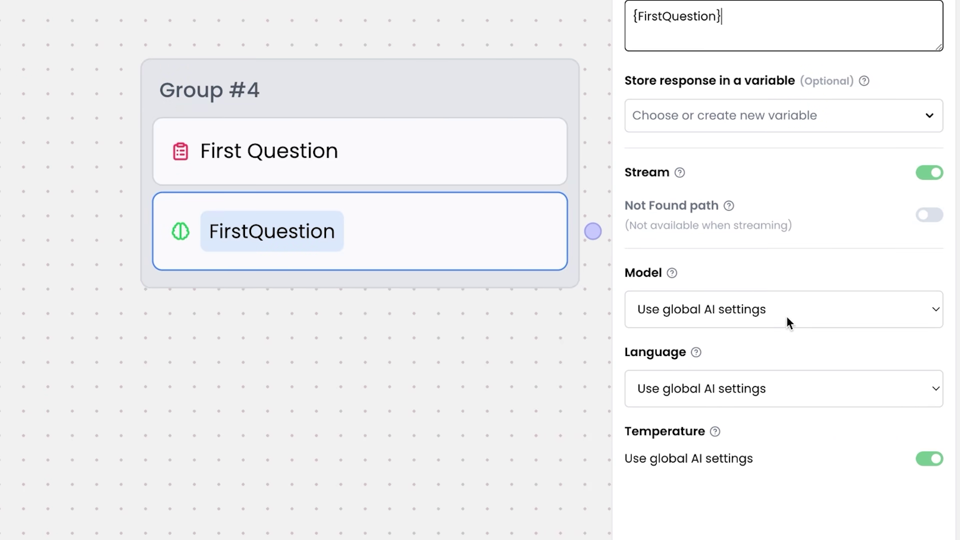
left_click(788, 320)
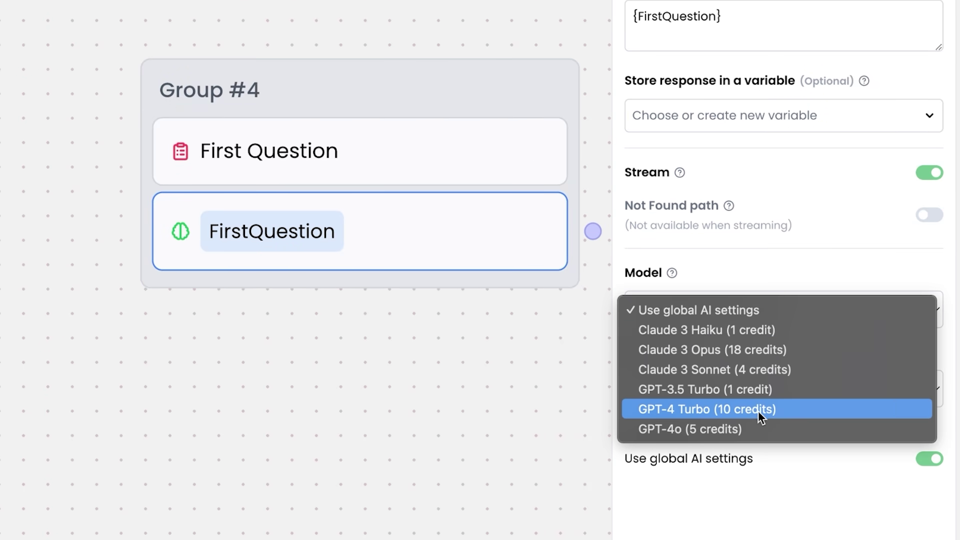
left_click(775, 310)
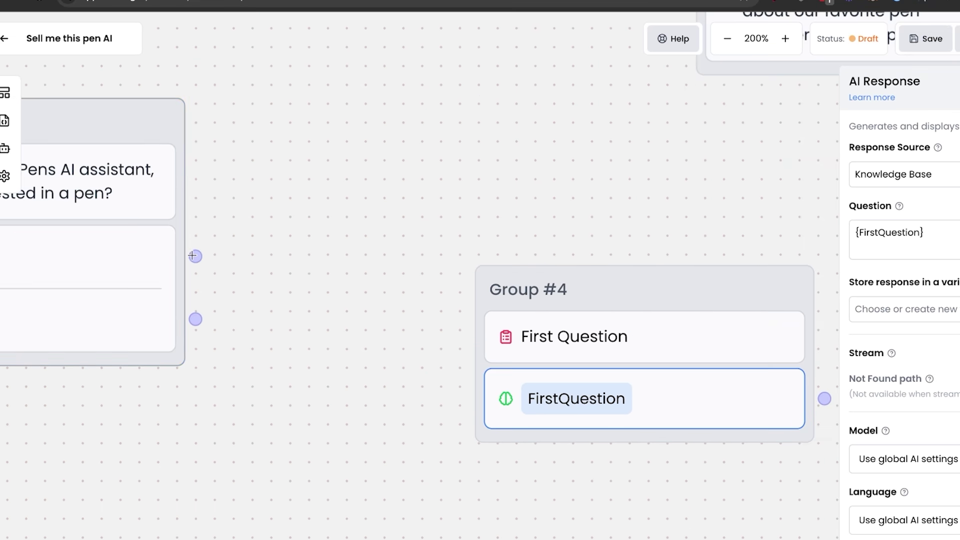
- Connect Ecom1's Yes answer to Group #4 and relabel its form 'What type of pen are you looking for?'
left_click_drag(195, 251, 490, 330)
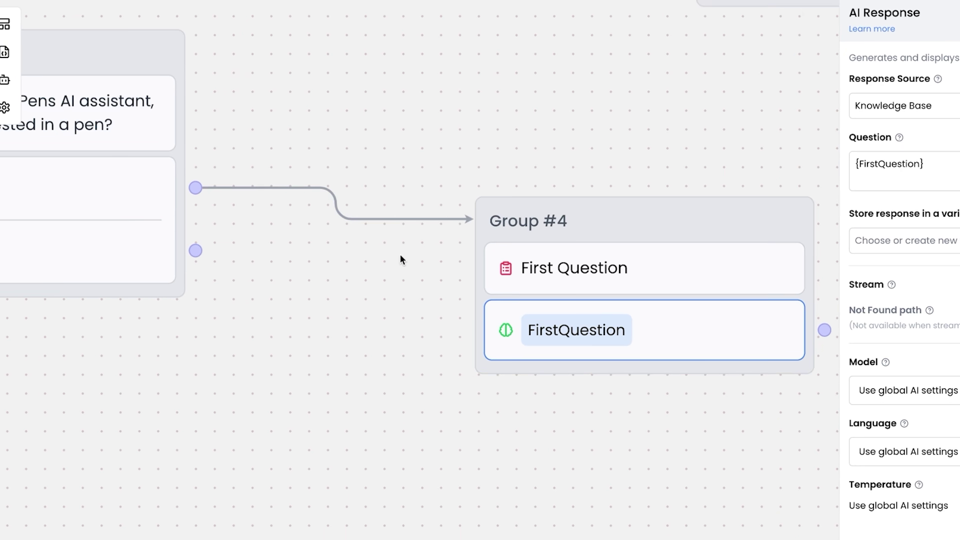
left_click(716, 270)
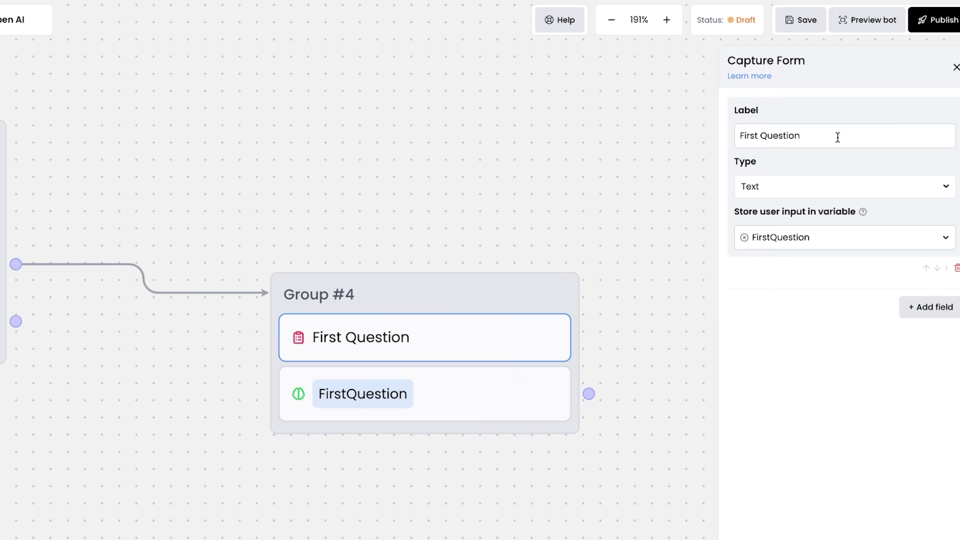
left_click(837, 137)
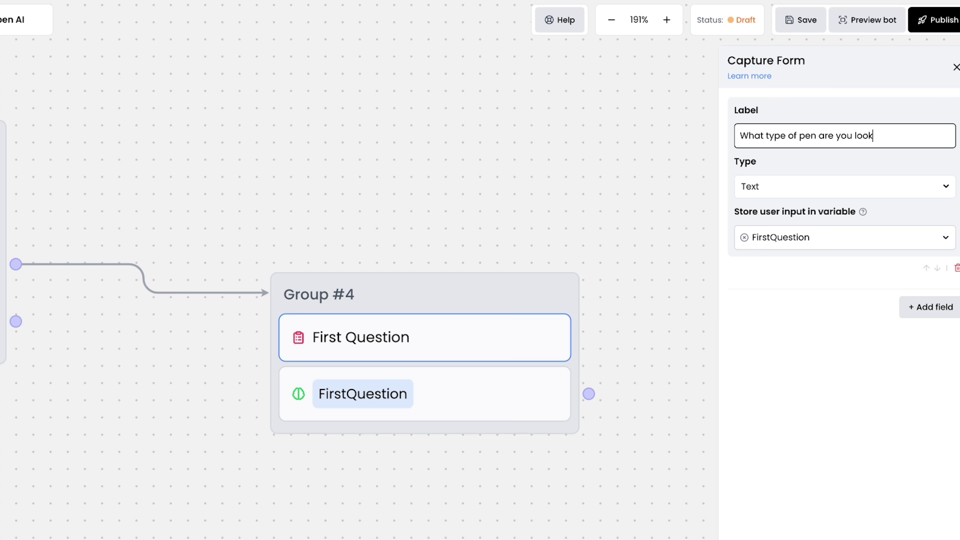
type("What type of pen are you looking for?")
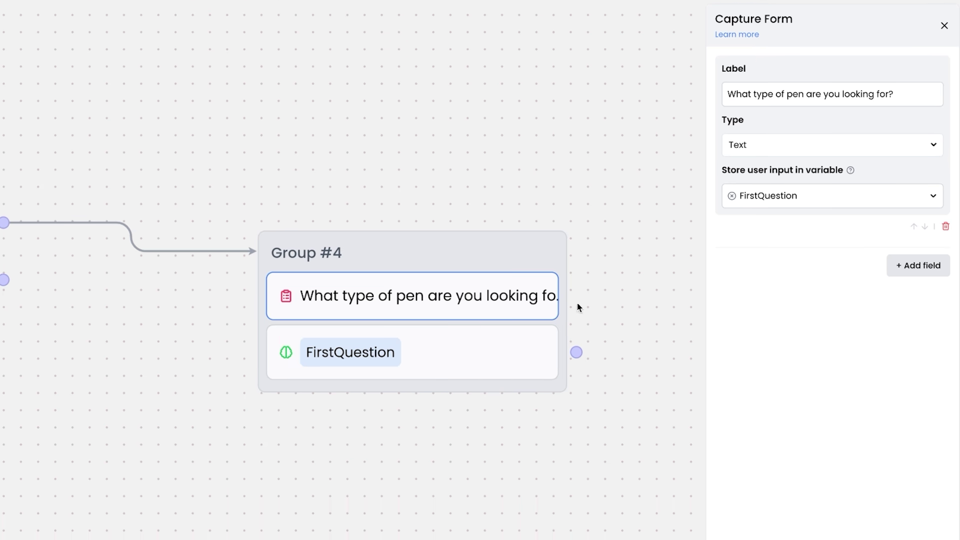
- From the No answer, create Group #6 with an email-update Text message followed by a Capture Email block
left_click(645, 298)
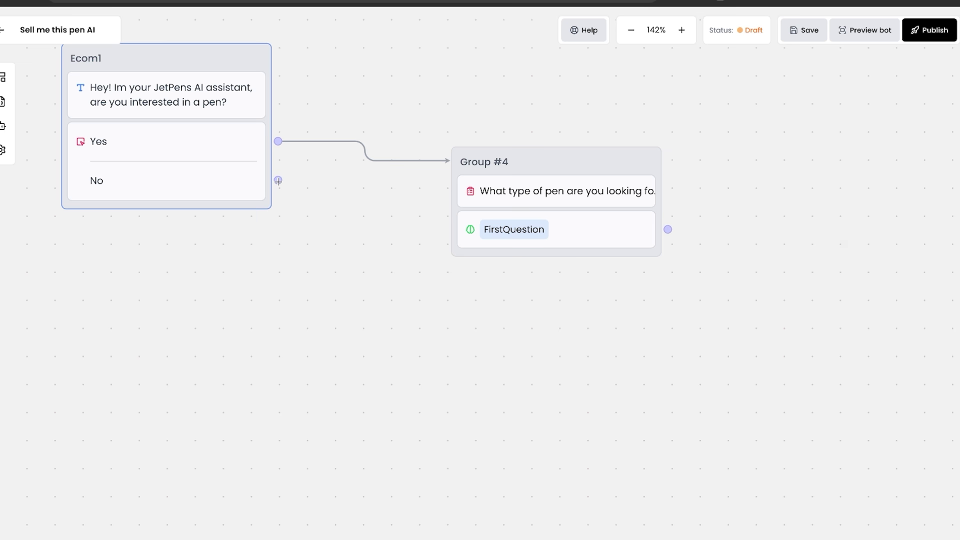
left_click_drag(278, 180, 339, 285)
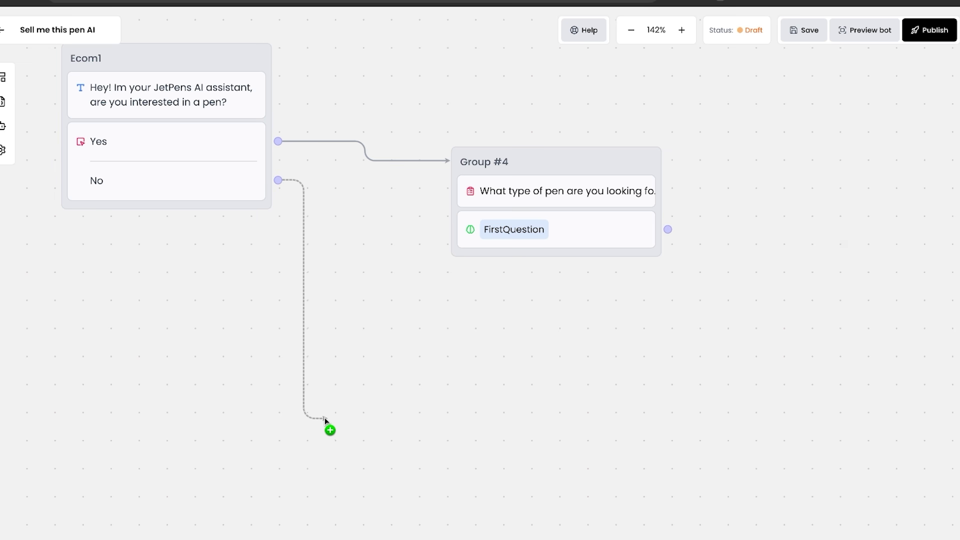
left_click_drag(325, 419, 327, 419)
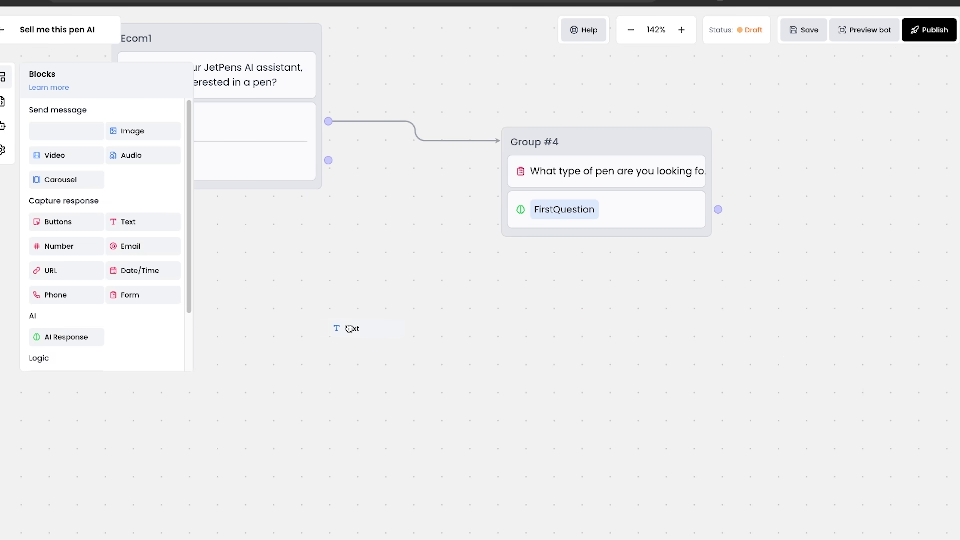
left_click_drag(350, 328, 450, 374)
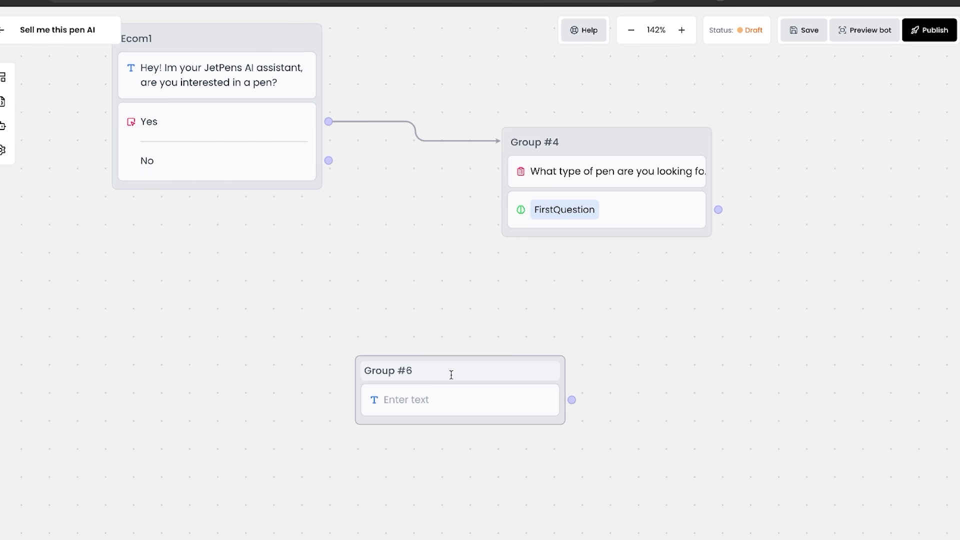
left_click(416, 405)
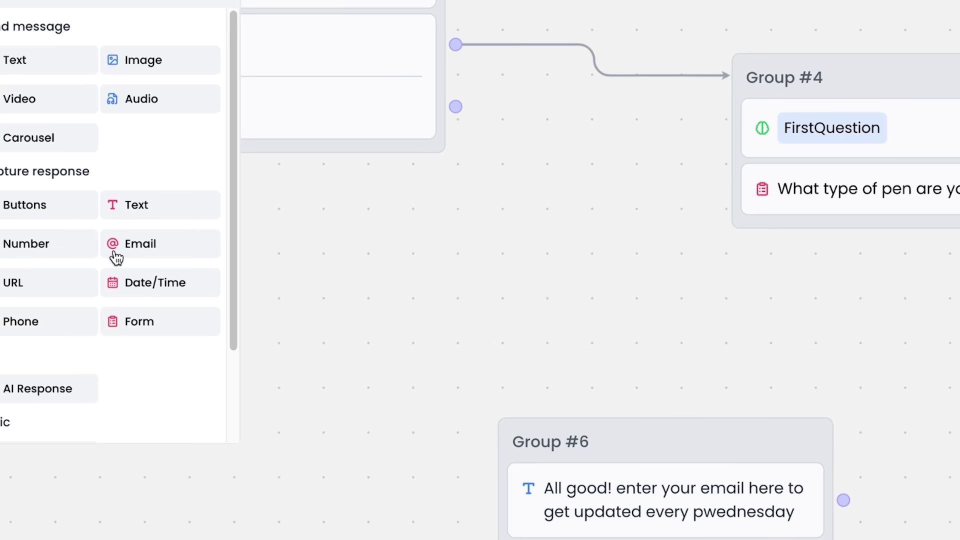
left_click_drag(115, 255, 472, 424)
- Store the Capture Email answer in contact_email and keep the input set to Required
left_click(900, 161)
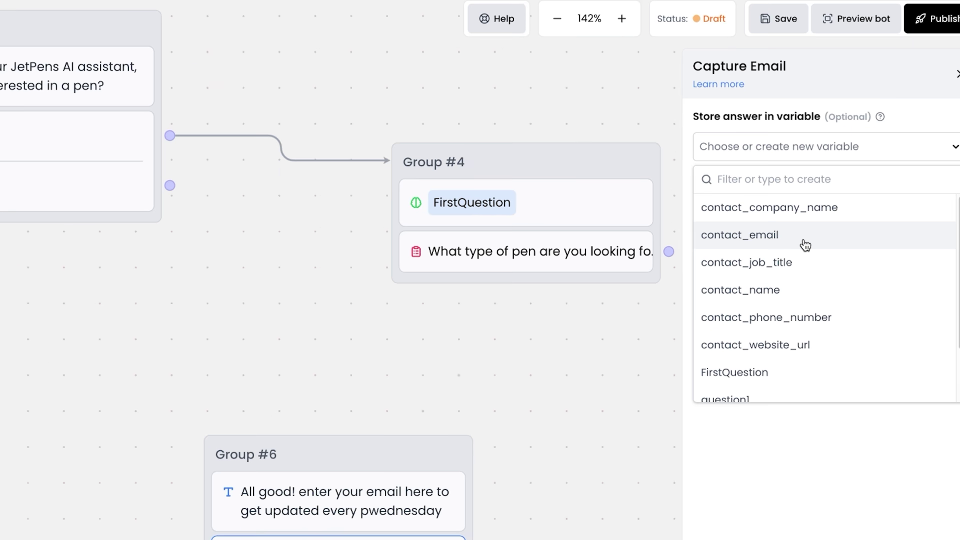
left_click(804, 244)
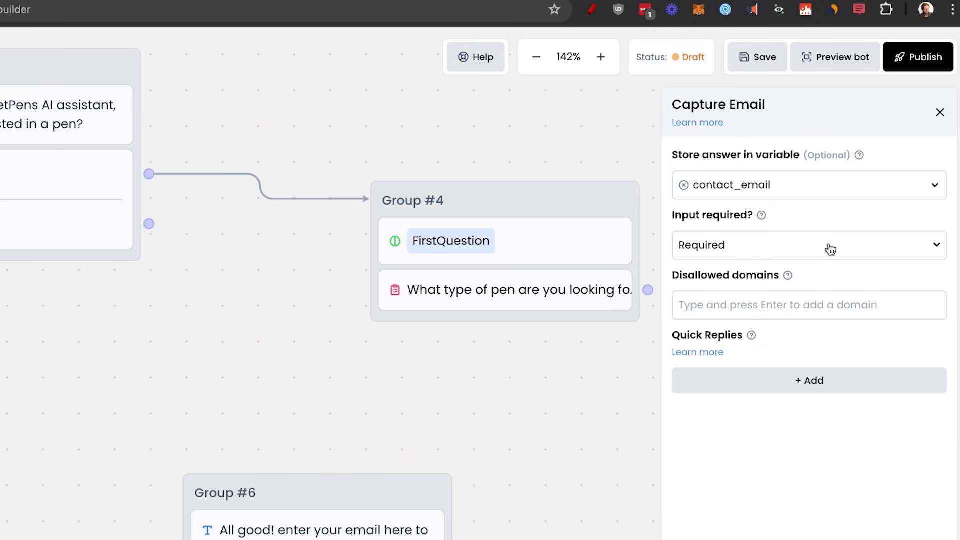
left_click(830, 249)
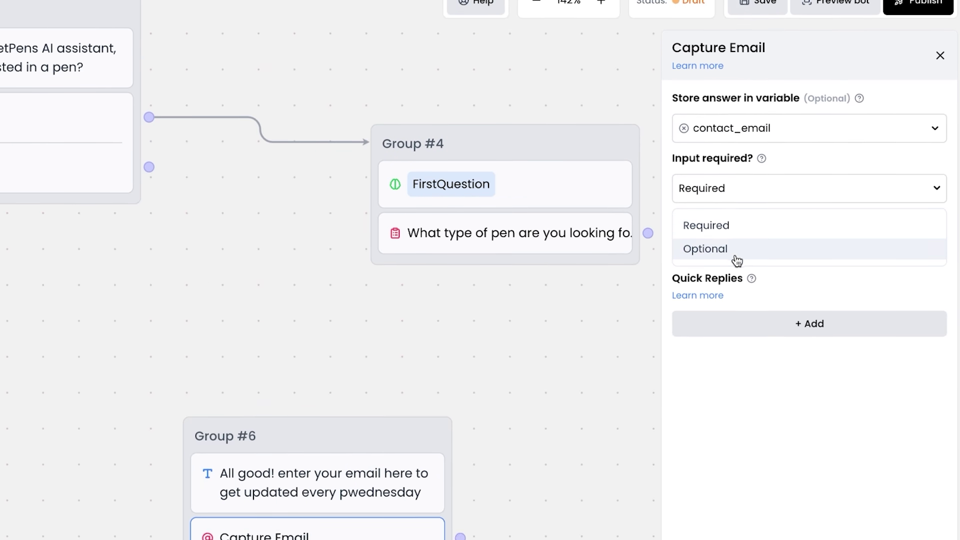
left_click(737, 231)
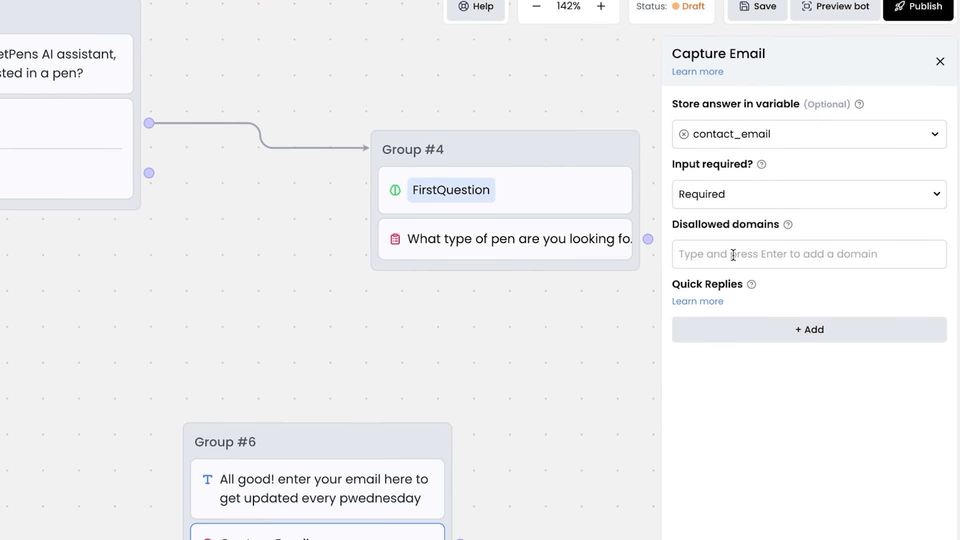
left_click(740, 254)
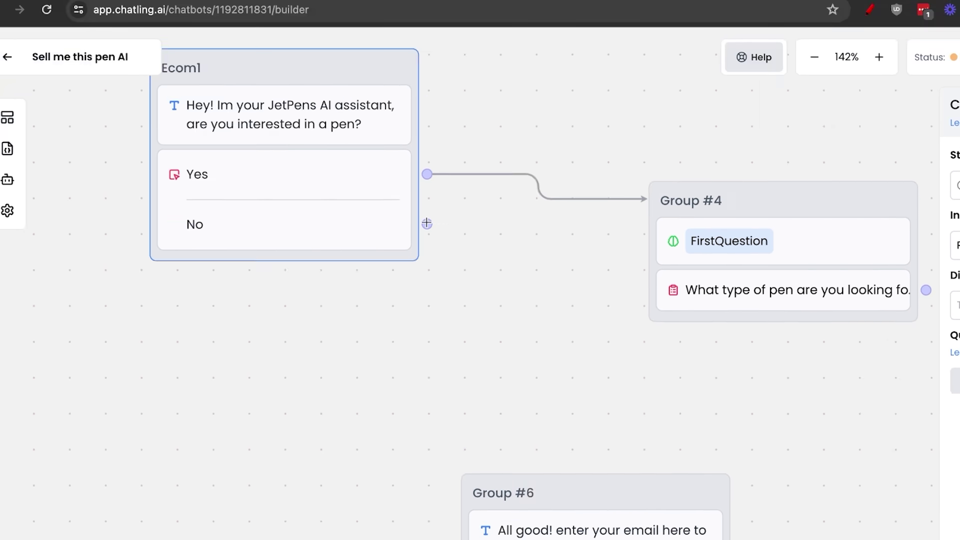
- Connect Ecom1's No answer to Group #6
left_click_drag(149, 139, 188, 267)
left_click_drag(466, 254, 468, 391)
left_click(879, 360)
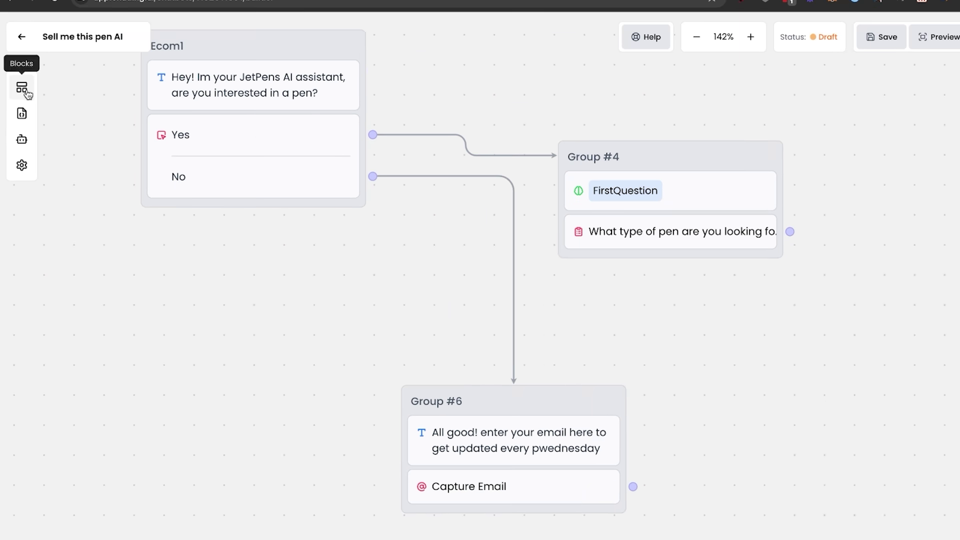
- Add Group #5 with a pen-pal thank-you Text message, linked from Capture Email, placed beside Group #6
left_click(27, 93)
left_click_drag(104, 153, 842, 447)
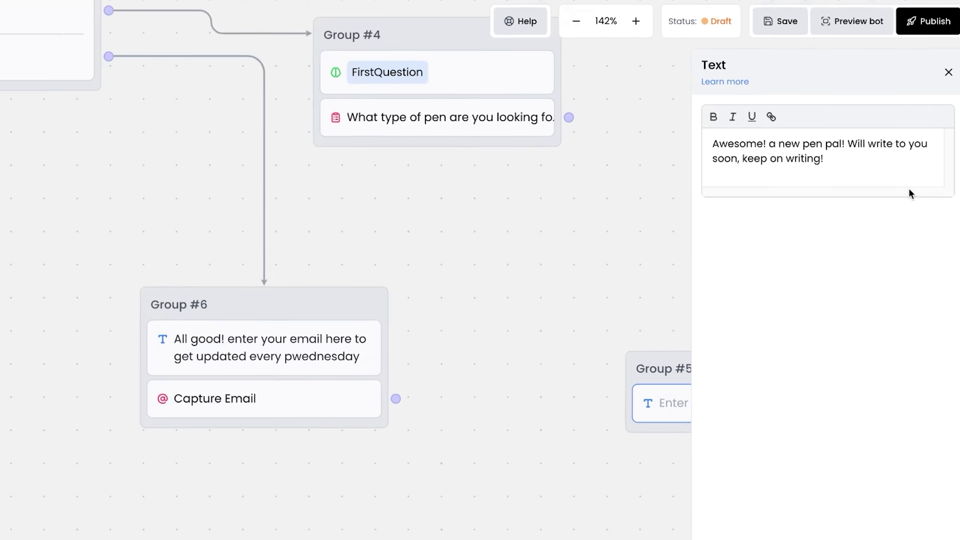
left_click_drag(395, 399, 424, 401)
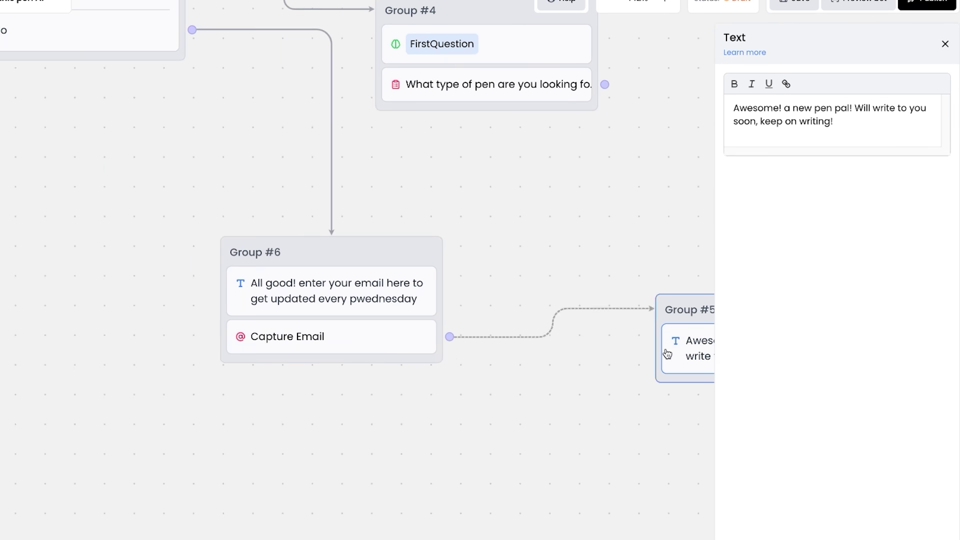
left_click_drag(692, 303, 568, 310)
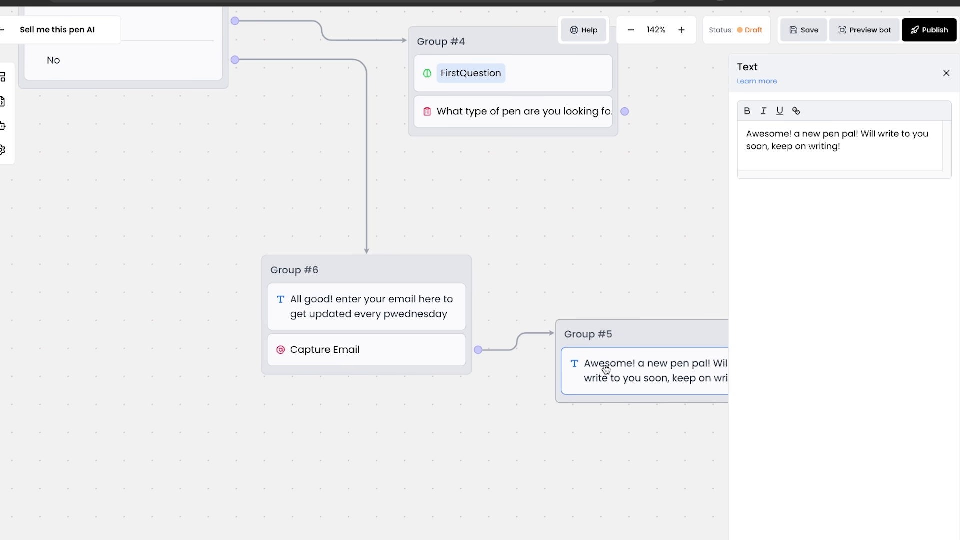
left_click(792, 251)
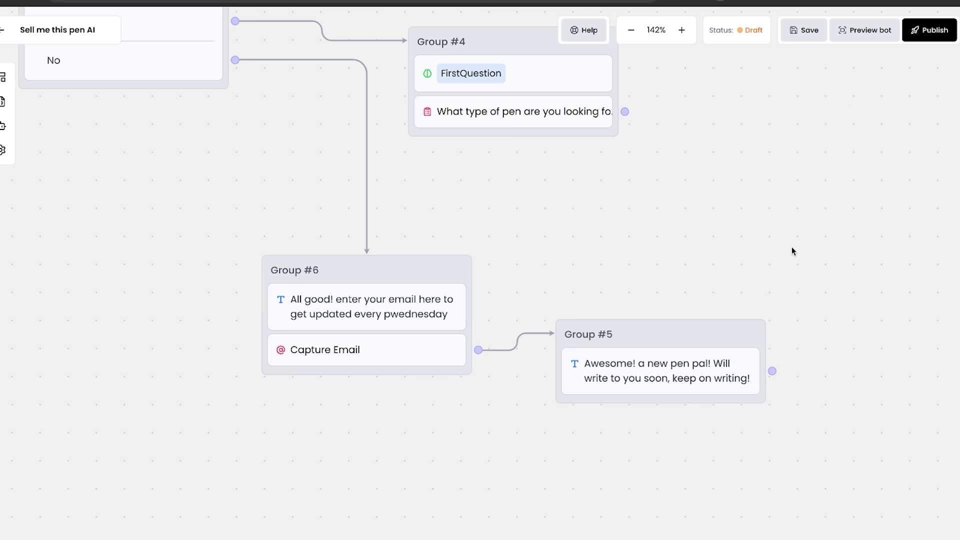
scroll(534, 159, "right", 3)
scroll(534, 159, "up", 2)
scroll(535, 161, "left", 2)
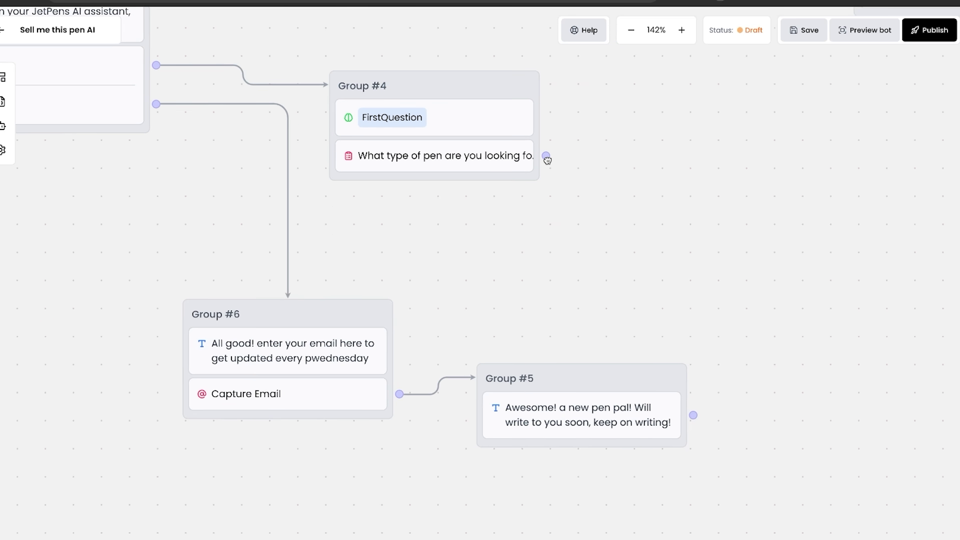
left_click_drag(545, 158, 540, 208)
left_click_drag(335, 298, 528, 304)
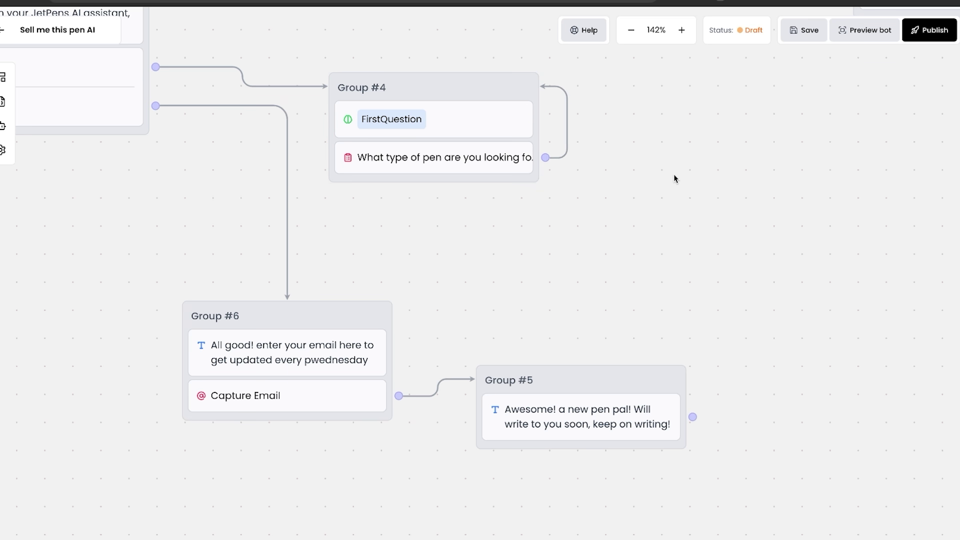
left_click_drag(674, 179, 293, 499)
left_click_drag(516, 200, 323, 516)
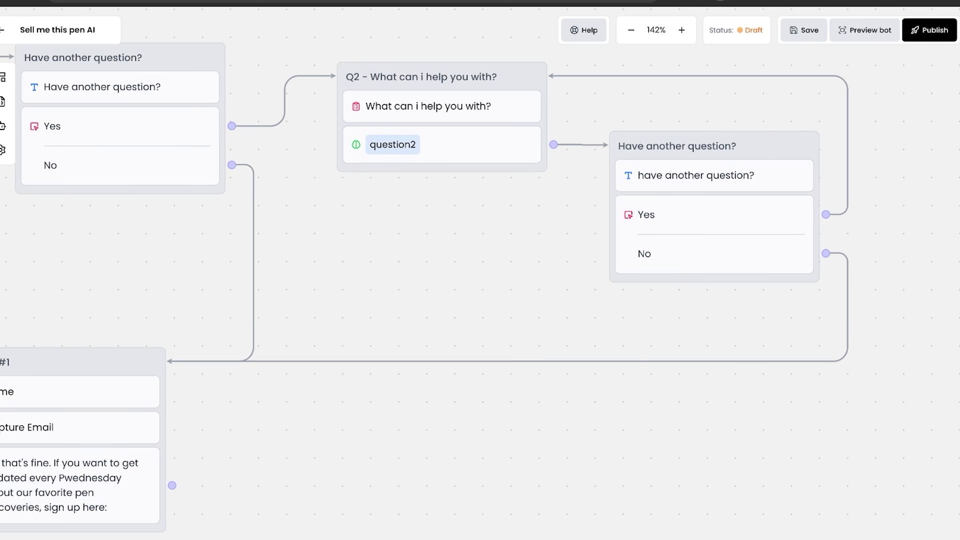
left_click_drag(284, 473, 399, 465)
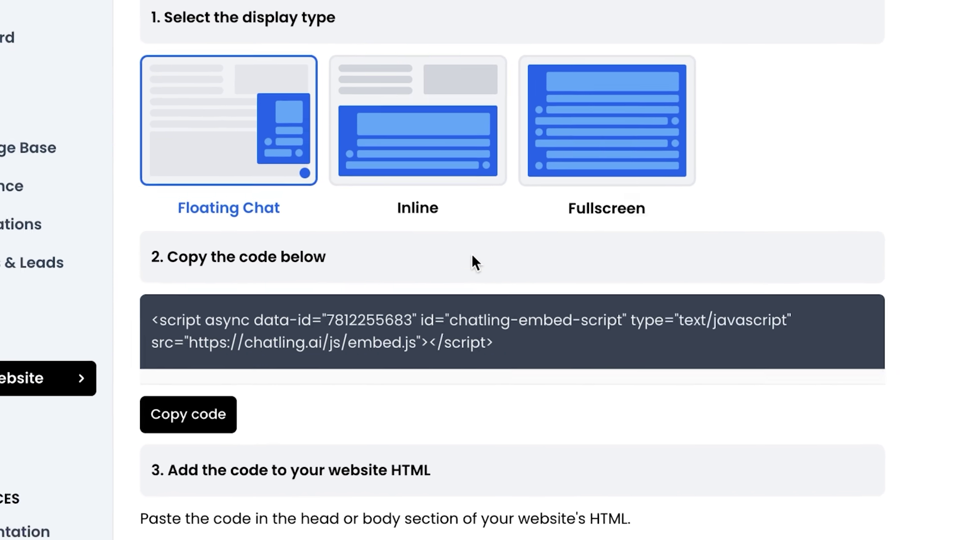
- Compare the Inline, Fullscreen and Floating Chat display types, settling on Floating Chat
left_click(310, 205)
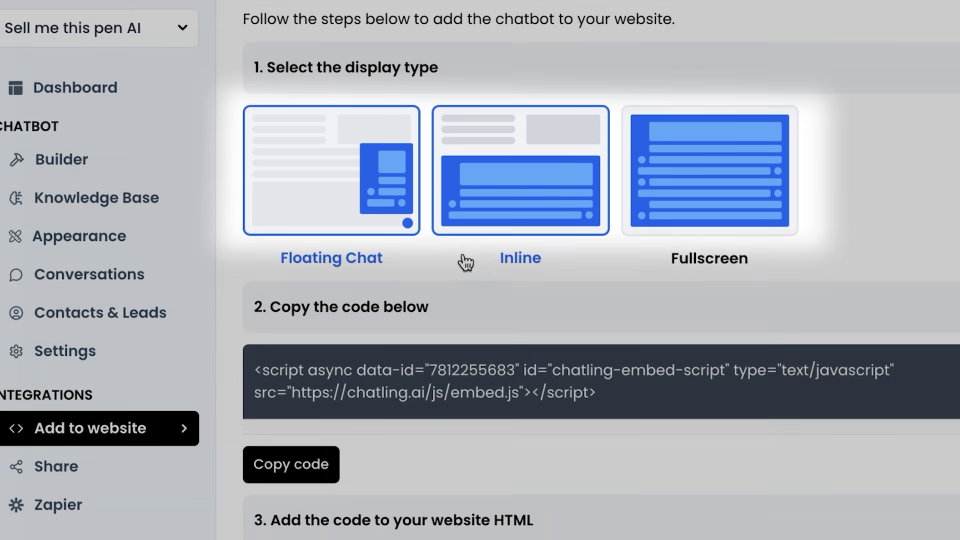
left_click(374, 253)
left_click(497, 265)
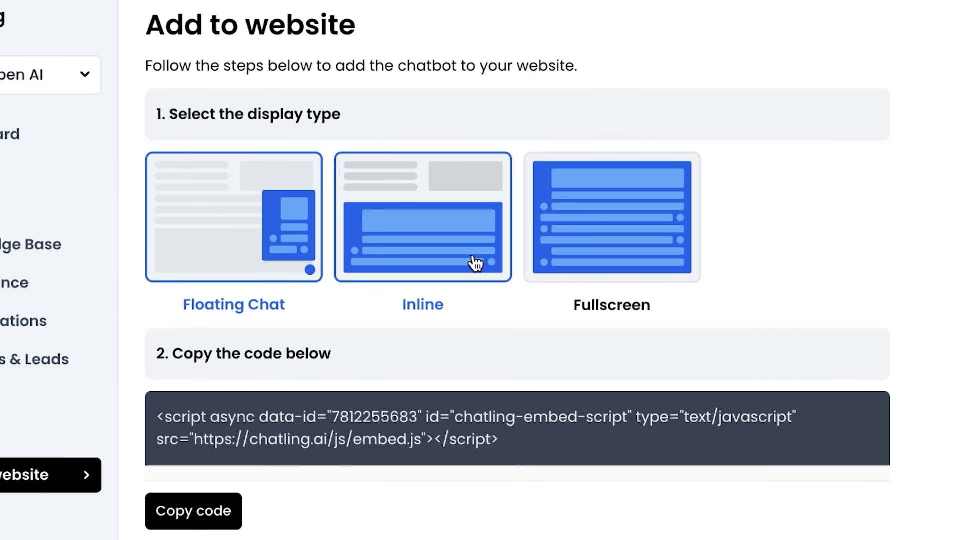
left_click(552, 255)
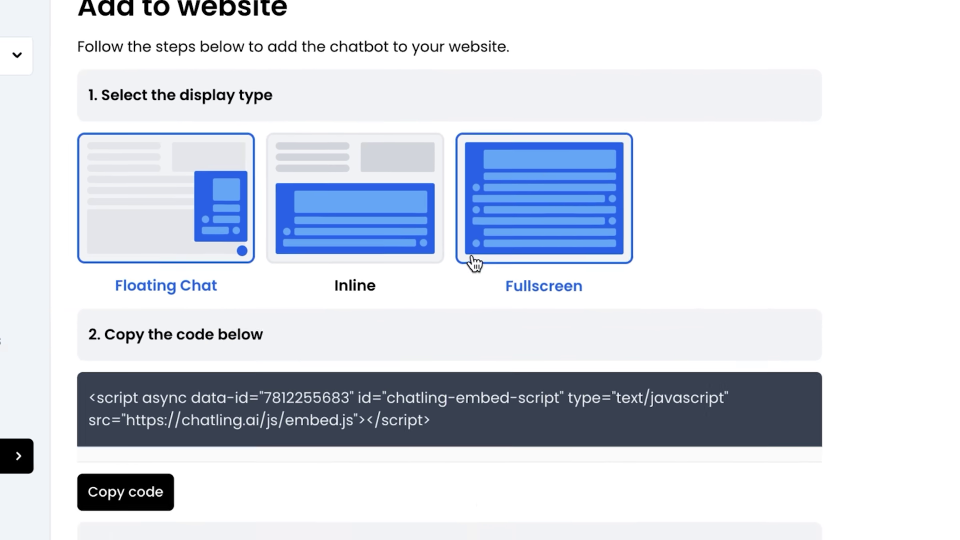
left_click(322, 289)
left_click(581, 253)
left_click(310, 258)
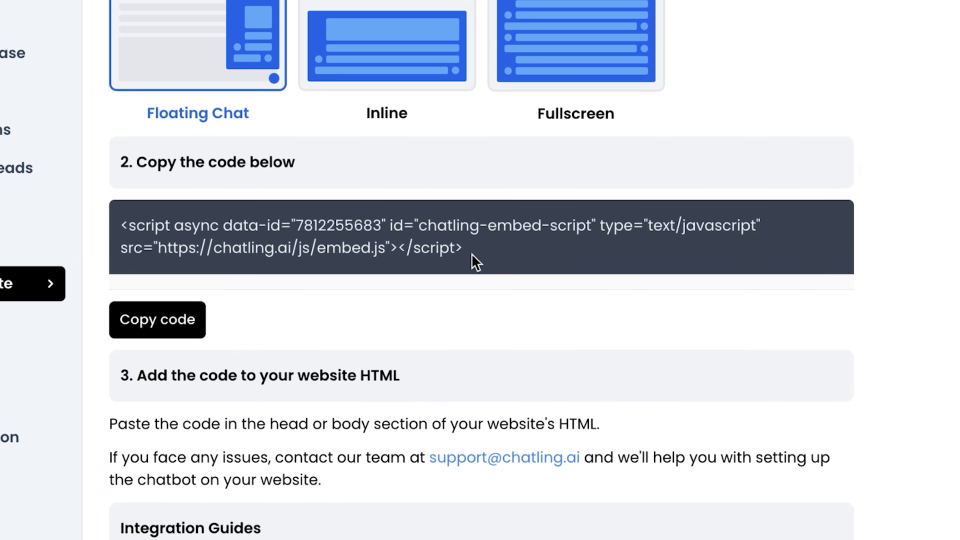
- Copy the embed script and follow the WordPress integration guide to the WordPress dashboard
left_click_drag(462, 248, 111, 221)
scroll(247, 252, "down", 4)
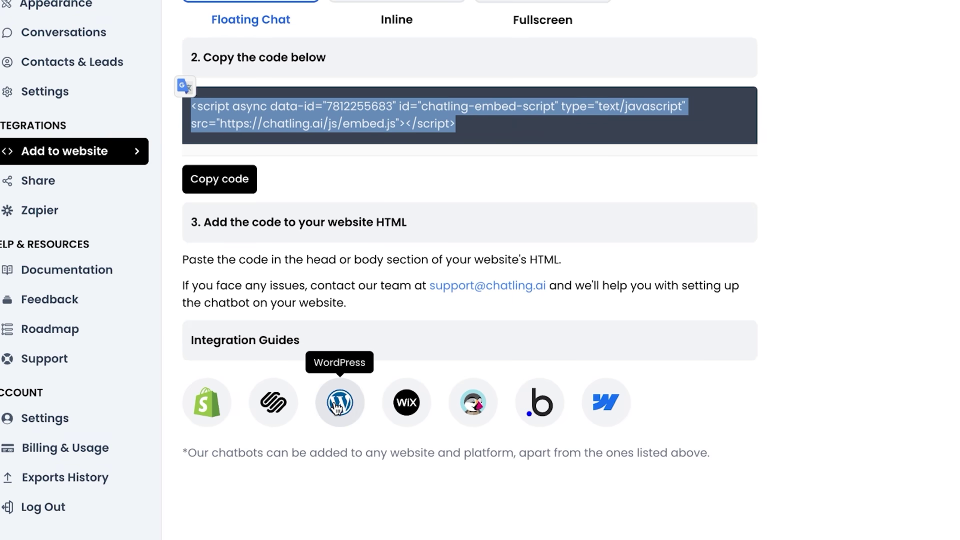
left_click(337, 408)
scroll(431, 461, "down", 15)
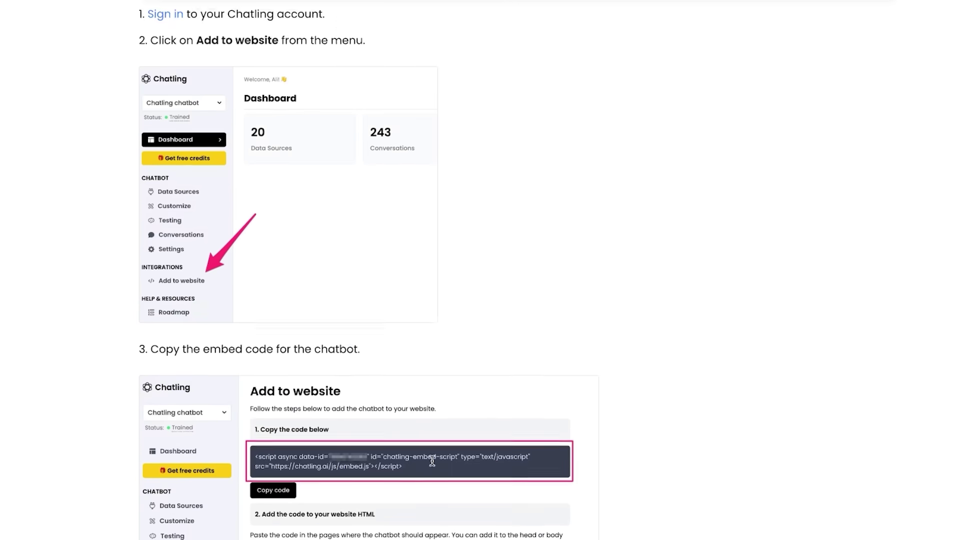
scroll(431, 460, "down", 4)
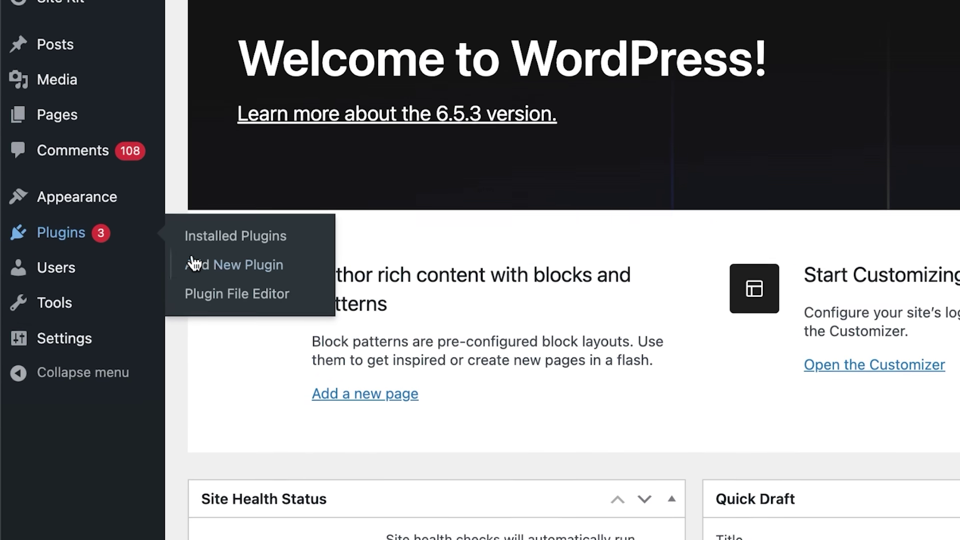
- Install and activate the Insert Headers and Footers plugin
left_click(220, 260)
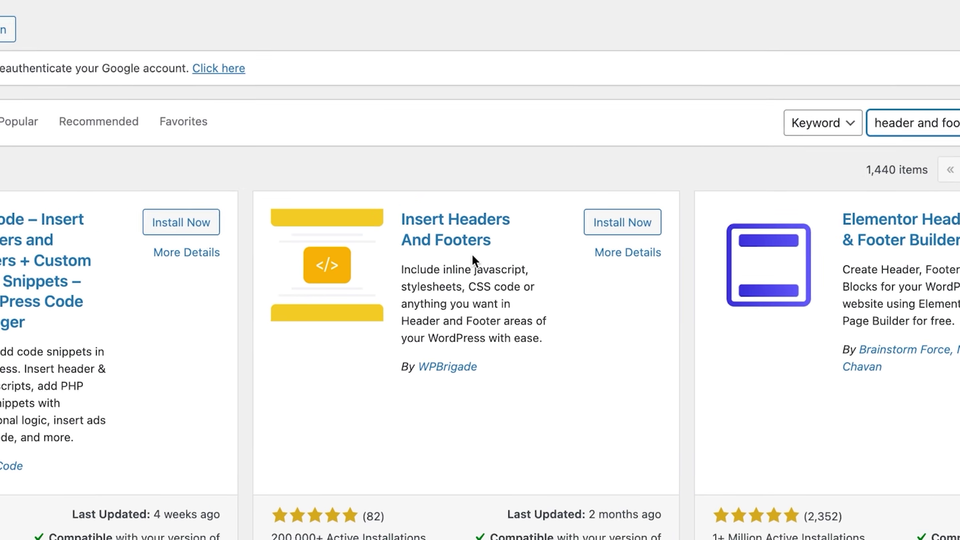
left_click(574, 233)
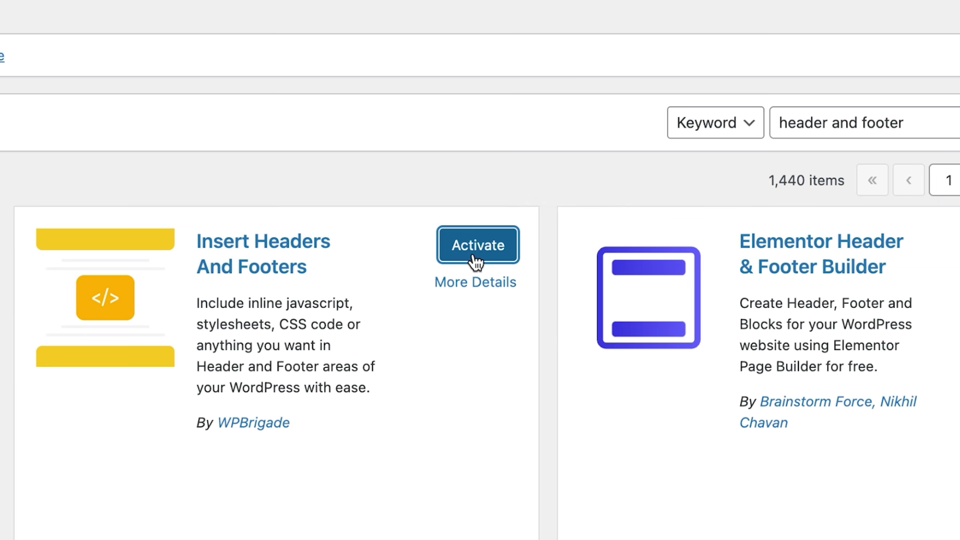
left_click(476, 245)
- In WP Headers and Footers settings, paste the Chatling script into Scripts in Footer
mouse_move(10, 254)
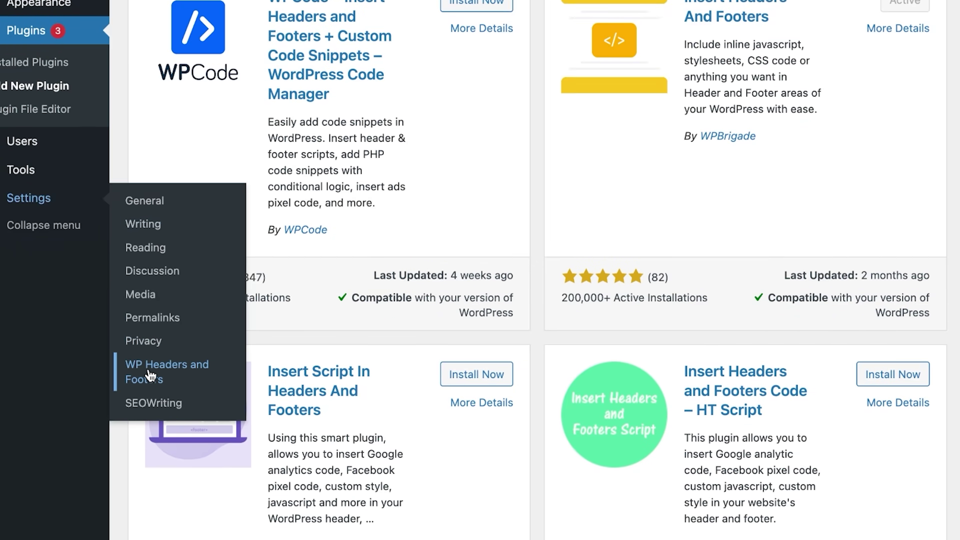
left_click(153, 375)
scroll(97, 317, "down", 7)
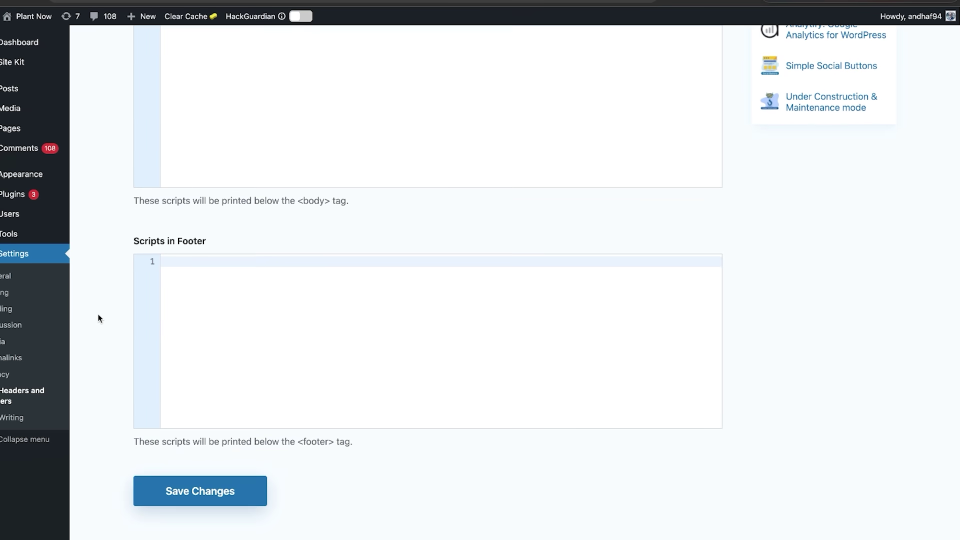
left_click(259, 313)
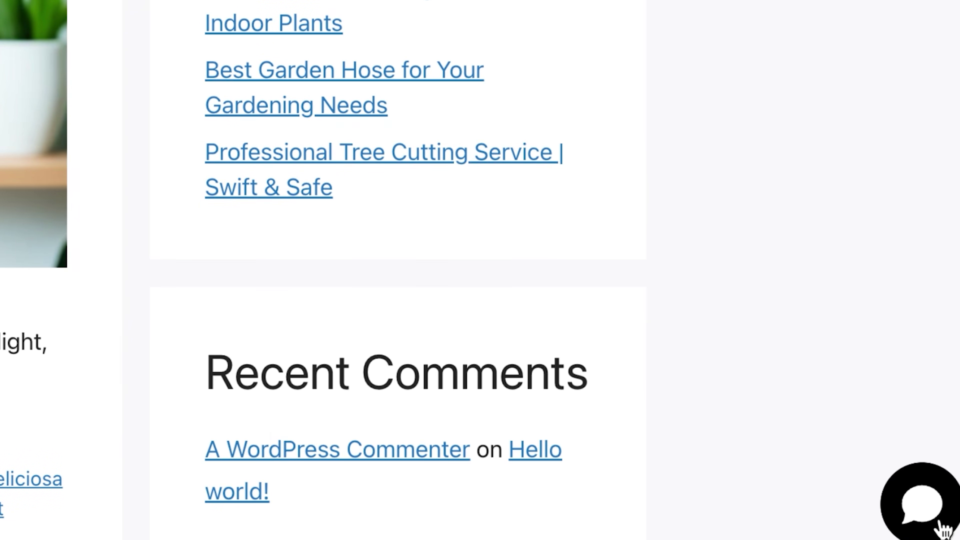
- Open the site's chat widget, answer Yes, and ask the bot about the most expensive pens
left_click(940, 524)
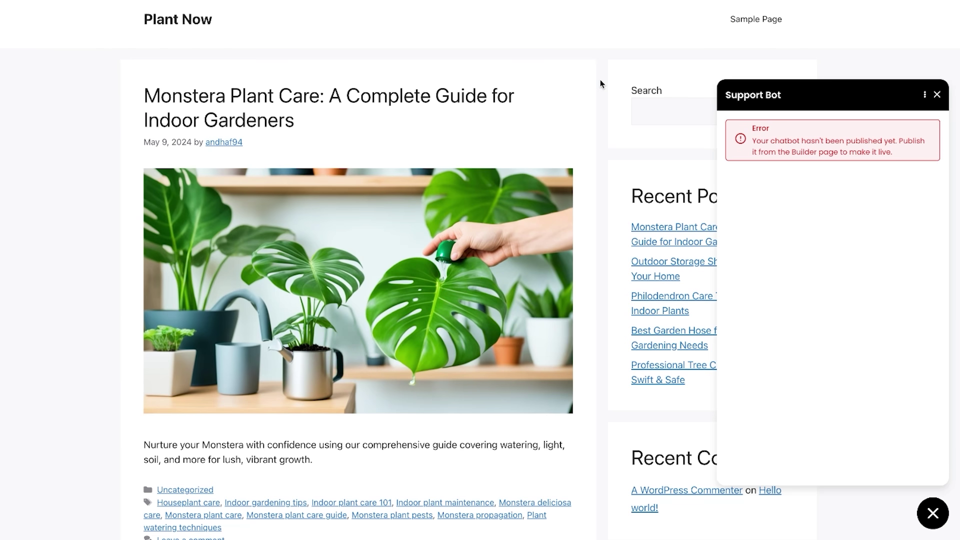
left_click(938, 524)
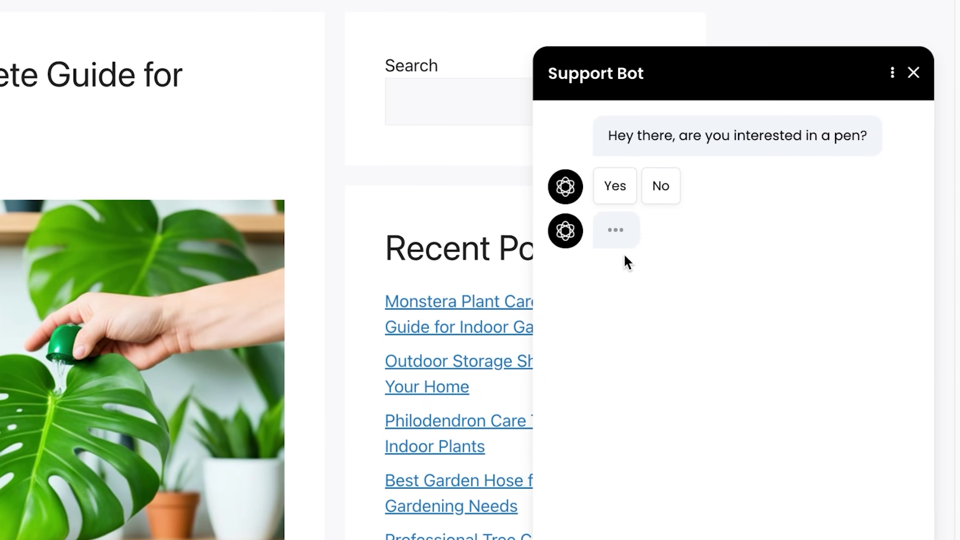
left_click(866, 255)
type("What are some of the most expensive ")
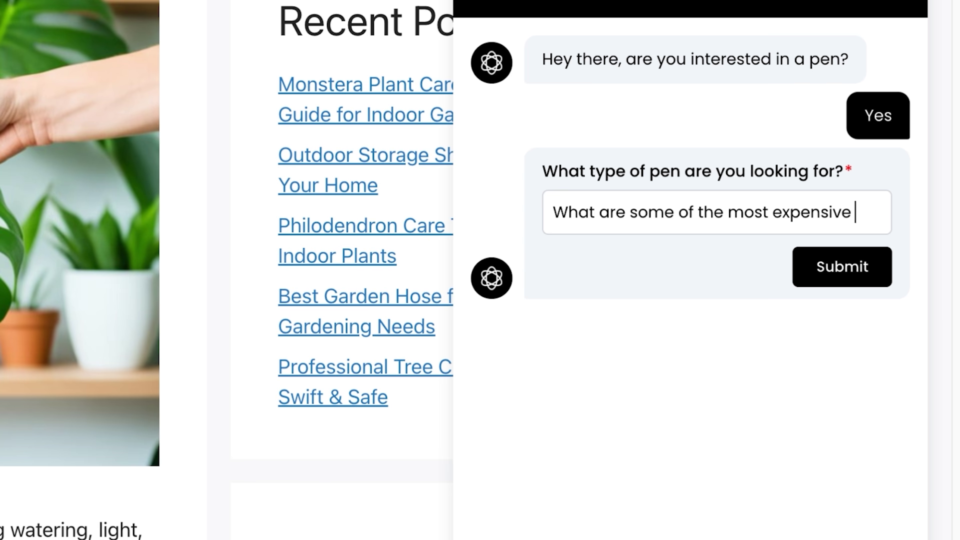
type("pens you g")
key("Return")
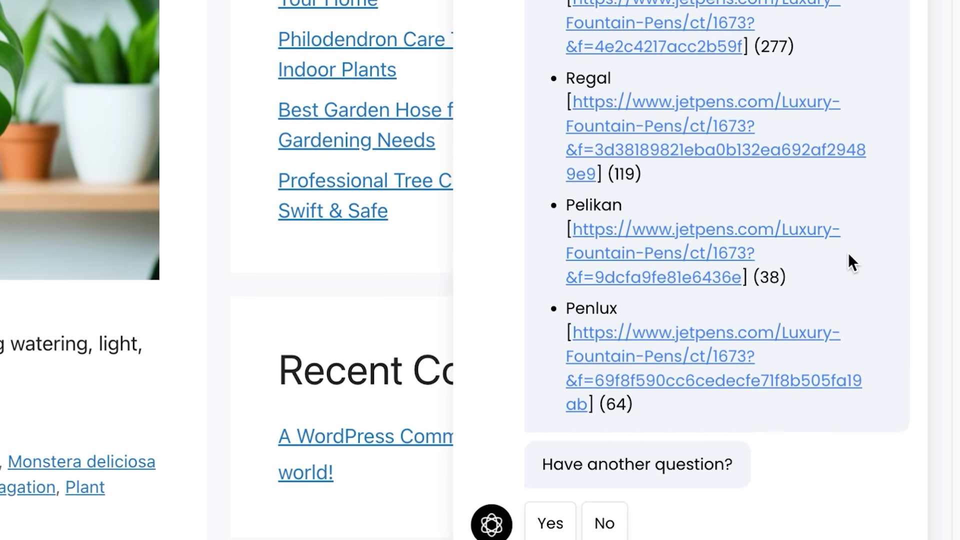
scroll(847, 253, "up", 5)
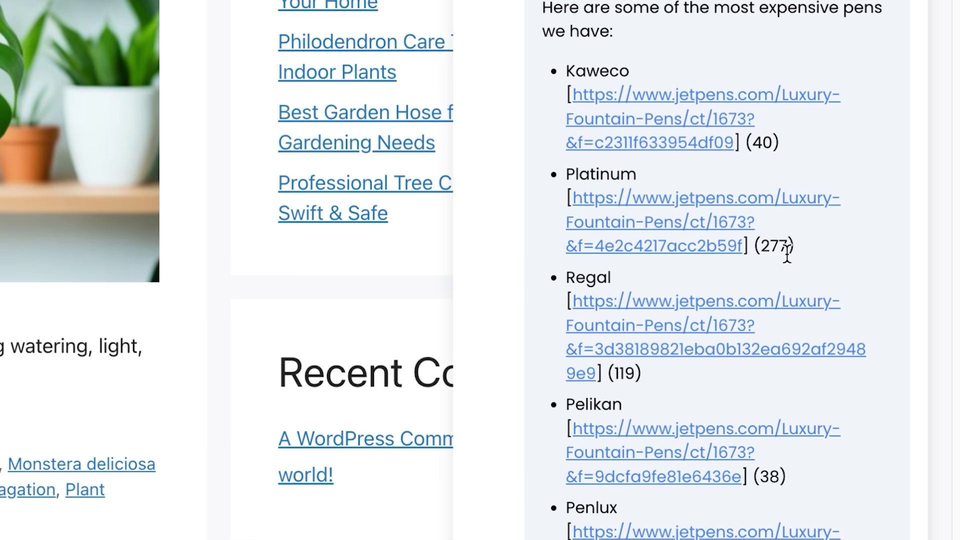
- Follow the bot's Platinum link and scroll through the JetPens Luxury Fountain Pens page
left_click(700, 243)
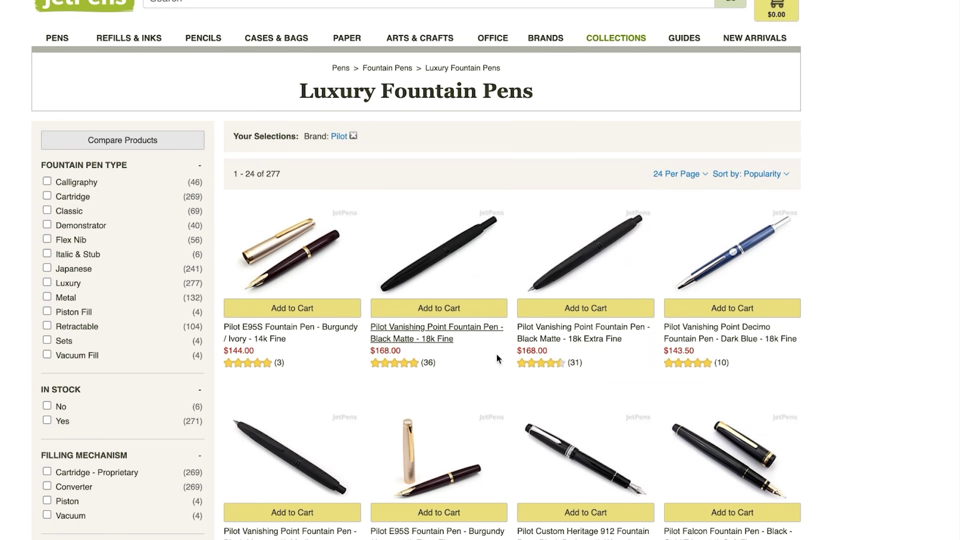
scroll(508, 366, "down", 2)
scroll(509, 370, "down", 5)
scroll(507, 367, "down", 3)
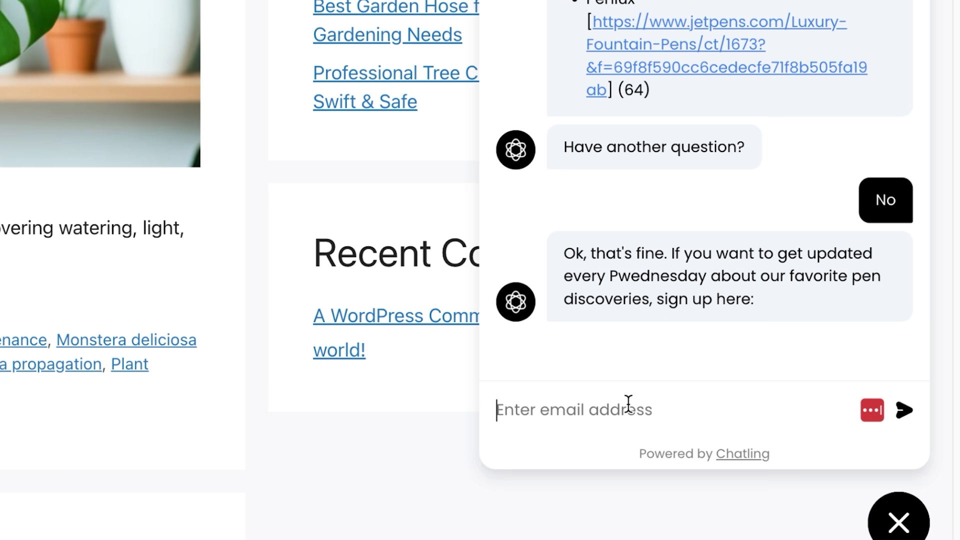
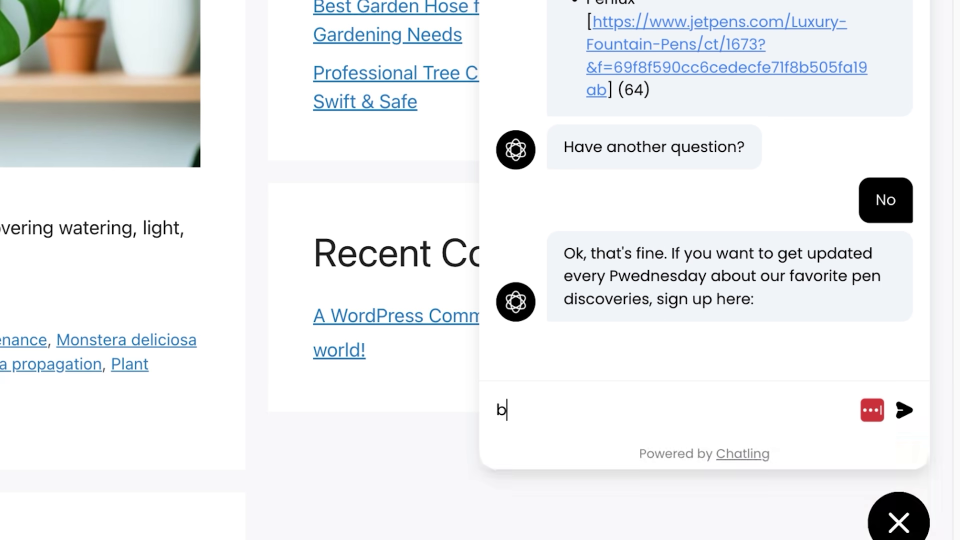
- Submit an email address in the chat's email field
key("Return")
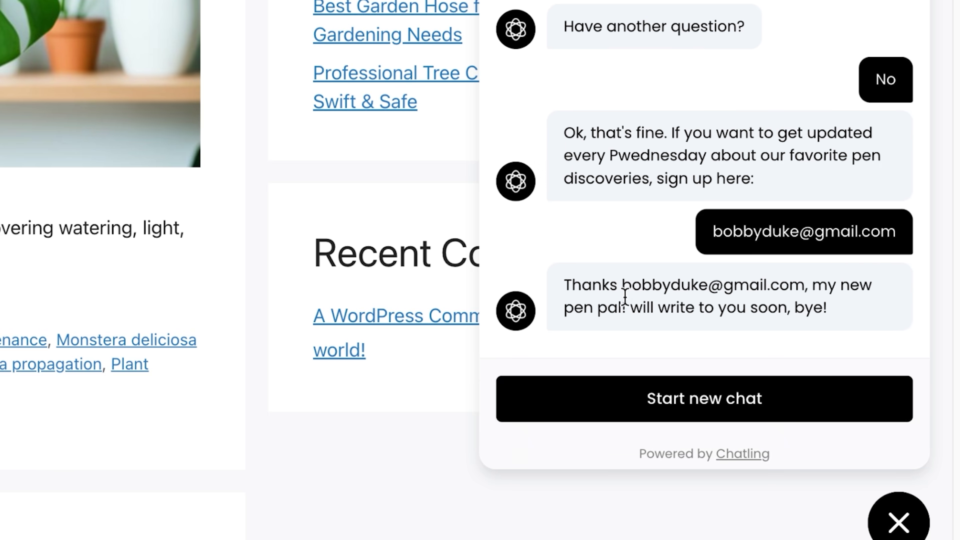